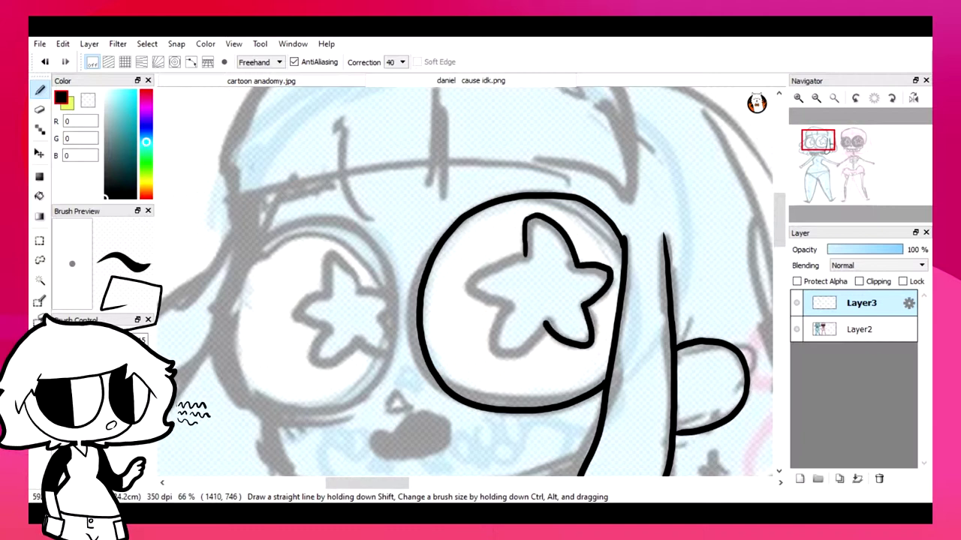
Ink the left eye's round outline and finish both star-shaped pupils over the blue character sketch.
mouse_move(292, 222)
mouse_down()
mouse_move(241, 257)
mouse_move(225, 384)
mouse_up()
mouse_move(330, 424)
mouse_down()
mouse_move(385, 373)
mouse_move(394, 319)
mouse_up()
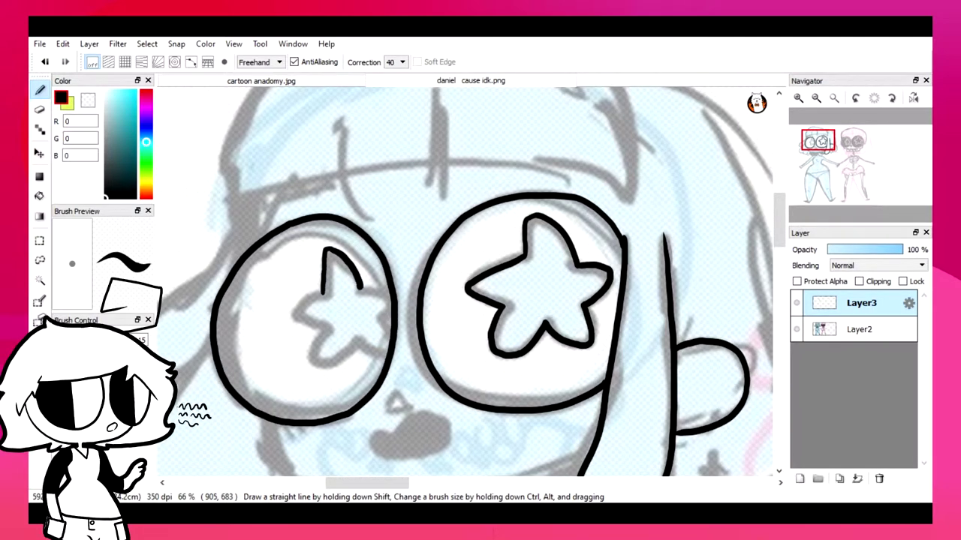
mouse_move(385, 306)
mouse_down()
mouse_move(385, 338)
mouse_move(349, 343)
mouse_up()
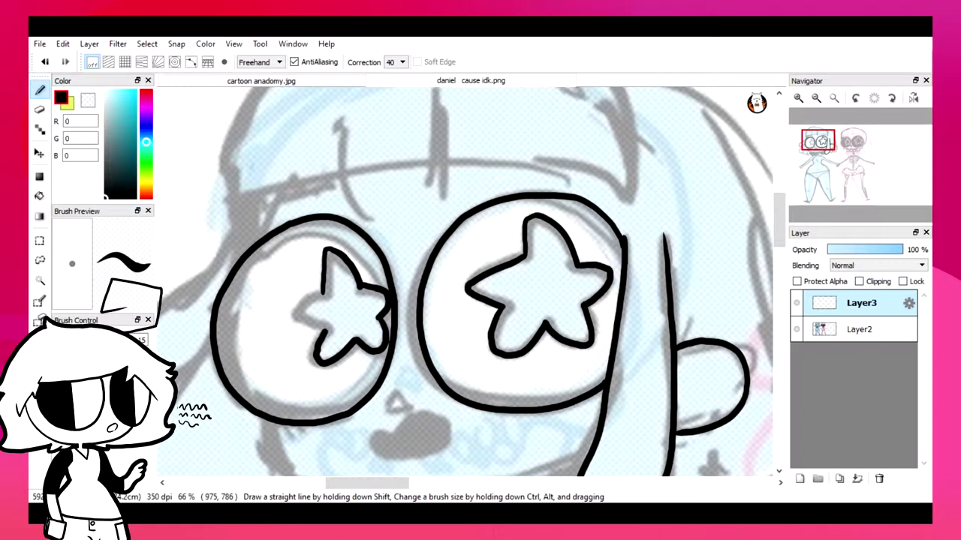
Ink the small triangular nose, the open mouth and the curved jawline of the blue character.
scroll(466, 282, down, 3)
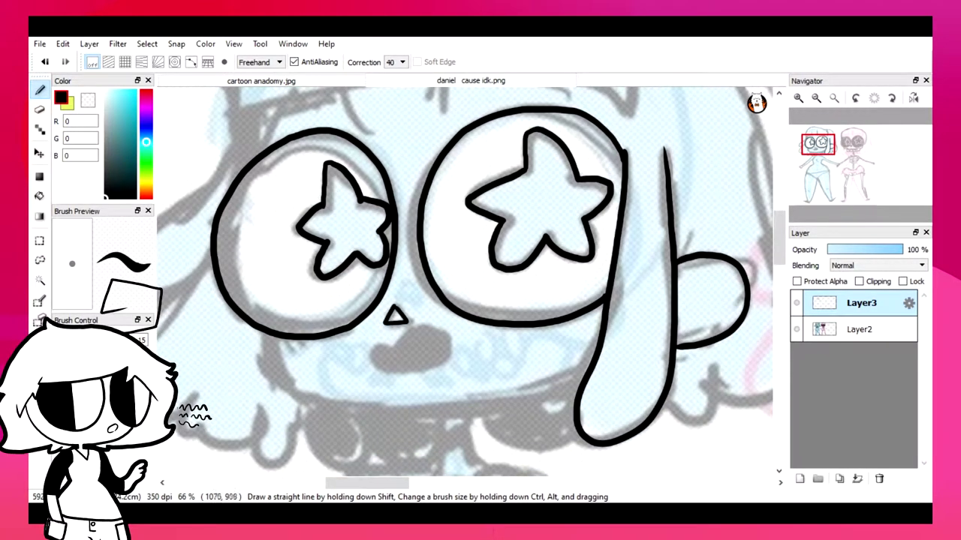
drag(407, 332, 370, 358)
drag(420, 326, 451, 345)
mouse_move(266, 334)
mouse_down()
mouse_move(304, 392)
mouse_move(408, 407)
mouse_move(510, 395)
mouse_move(585, 369)
mouse_up()
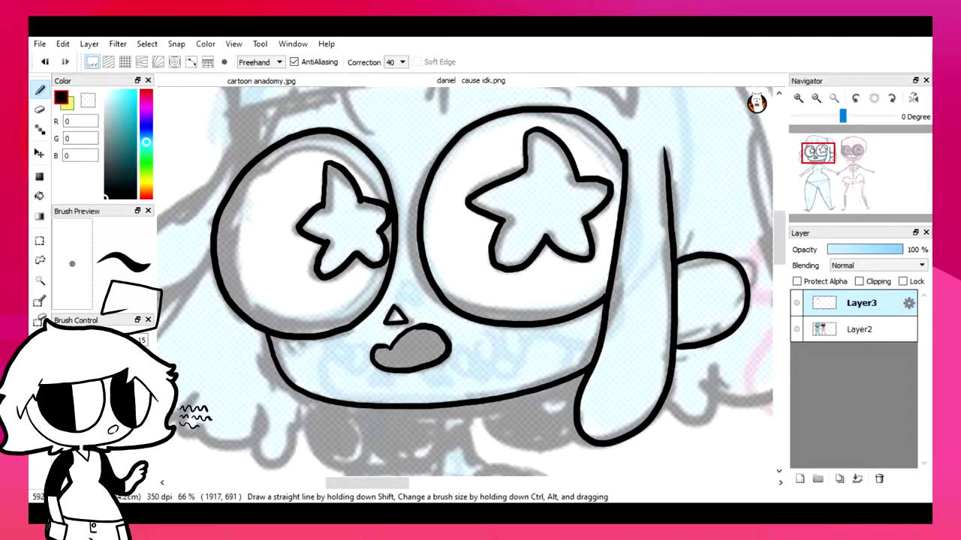
Ink the outline of the fringe and the top of the hair, adding two short vertical strand lines.
scroll(466, 282, up, 6)
mouse_move(360, 252)
mouse_down()
mouse_move(327, 307)
mouse_move(318, 378)
mouse_move(606, 348)
mouse_move(729, 381)
mouse_move(696, 286)
mouse_move(628, 237)
mouse_move(433, 212)
mouse_up()
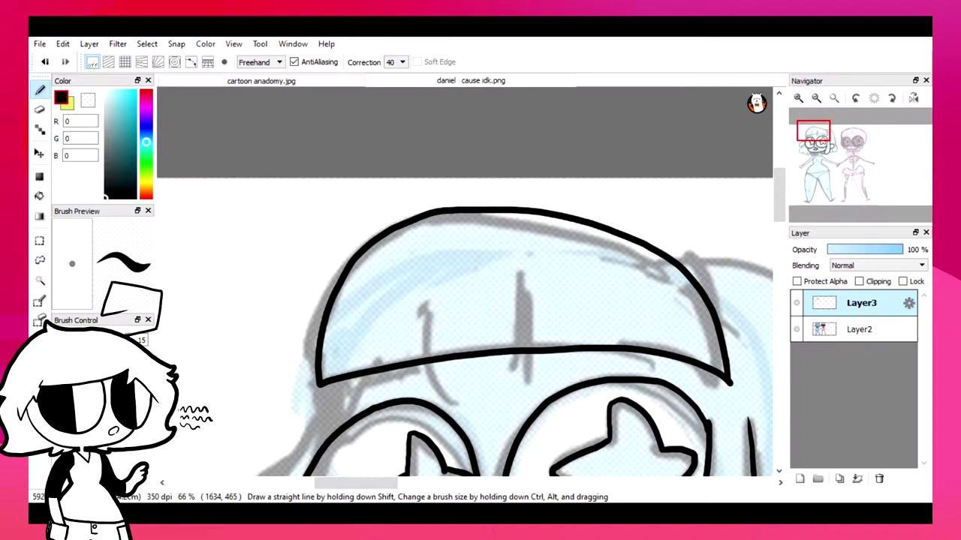
drag(518, 342, 521, 270)
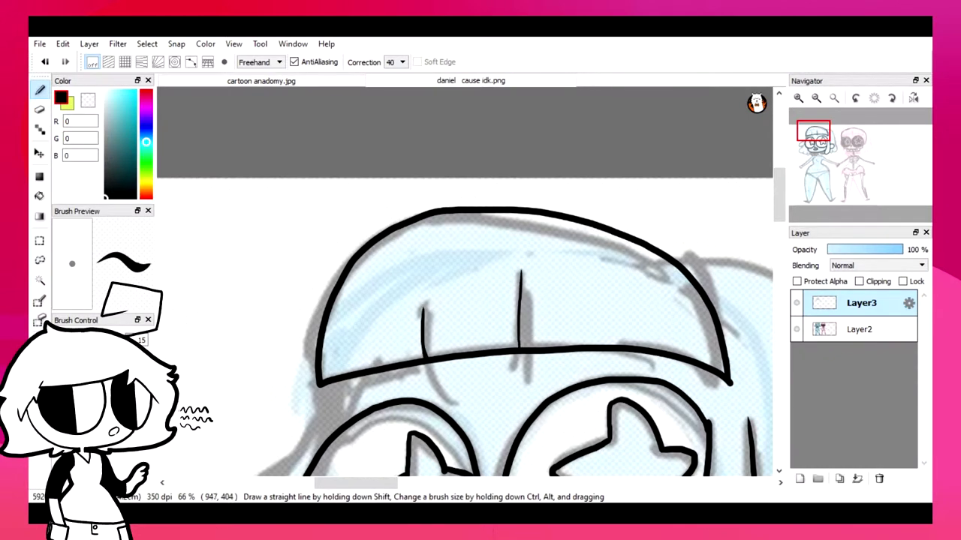
drag(517, 337, 515, 348)
Ink the long hair section behind the right ear, from its lower curls up to the crown.
scroll(465, 282, down, 5)
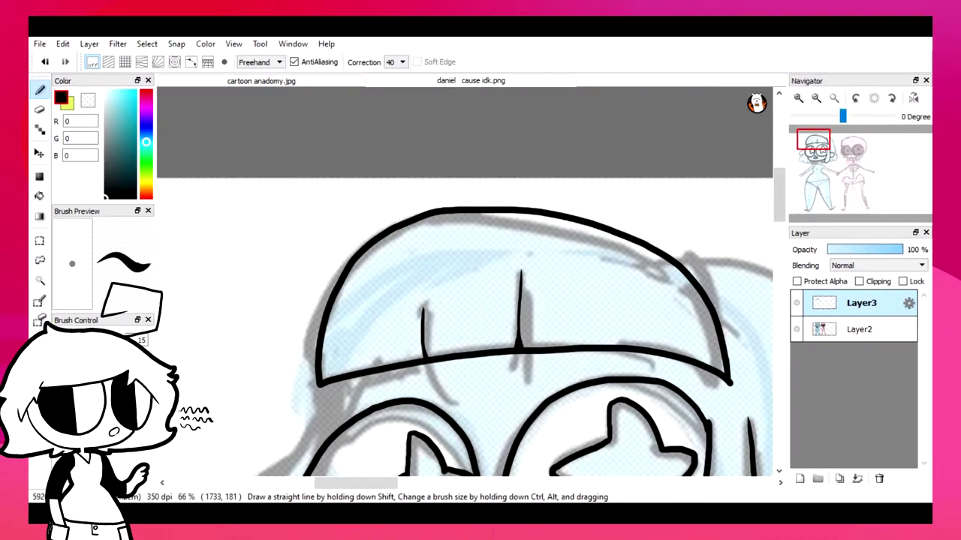
drag(813, 142, 833, 150)
scroll(466, 281, down, 2)
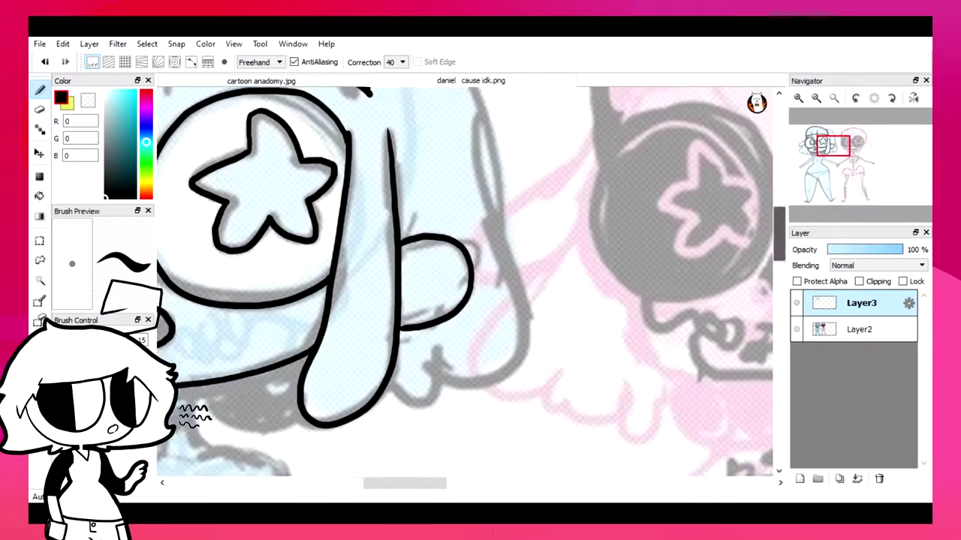
mouse_move(439, 396)
mouse_down()
mouse_move(509, 390)
mouse_move(532, 319)
mouse_move(476, 123)
mouse_up()
scroll(465, 281, up, 3)
drag(324, 99, 459, 169)
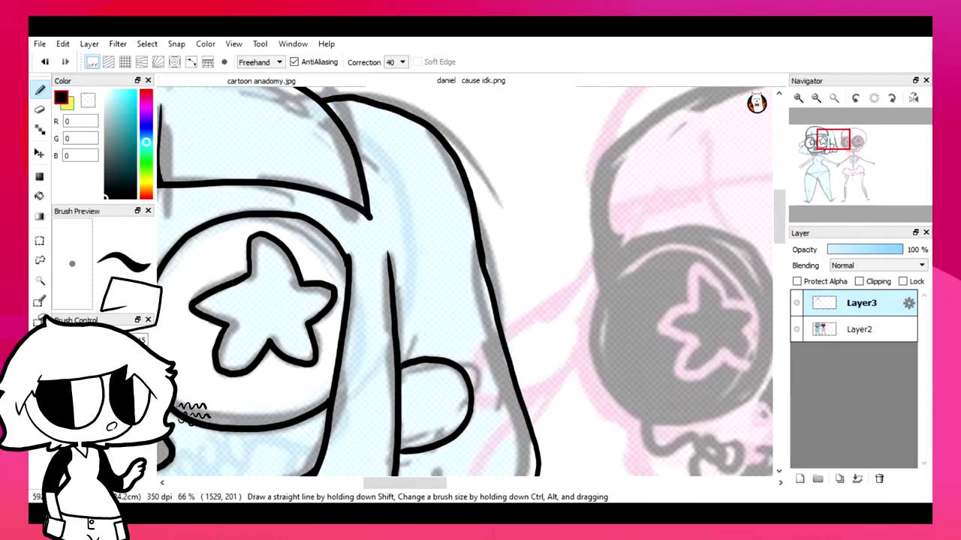
Ink the left side hair locks, the scalloped back hair under the jaw and the left neck line.
scroll(465, 282, left, 10)
scroll(465, 281, down, 2)
mouse_move(421, 144)
mouse_down()
mouse_move(356, 240)
mouse_move(359, 319)
mouse_move(330, 449)
mouse_move(379, 413)
mouse_up()
scroll(379, 412, down, 3)
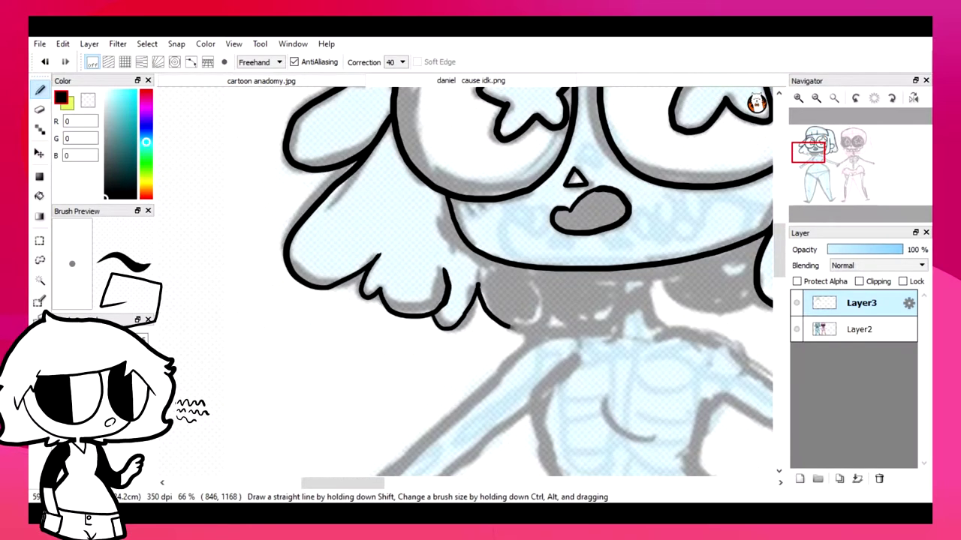
drag(505, 324, 554, 309)
drag(617, 306, 613, 332)
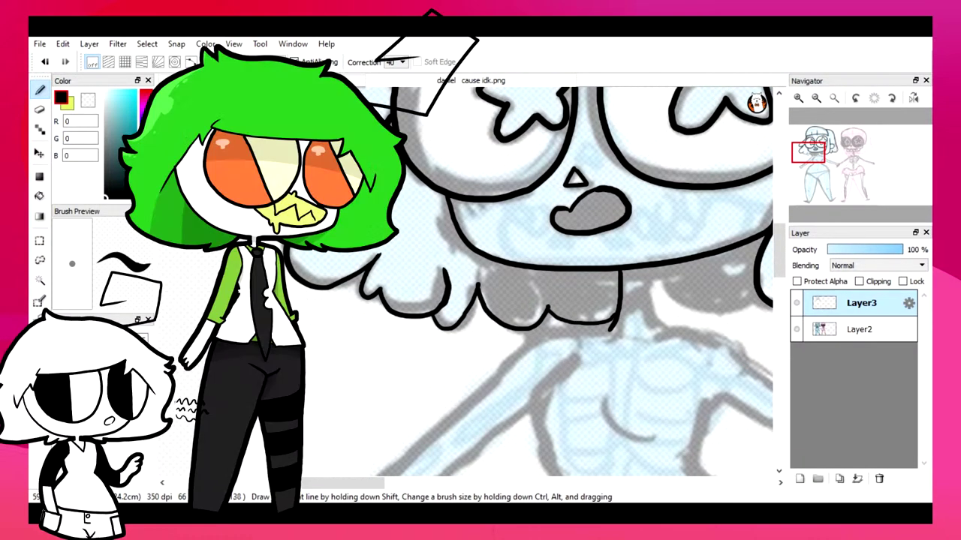
Ink the remaining neck and back hair curls, and the outstretched right arm with hand and torso sides.
scroll(481, 286, right, 5)
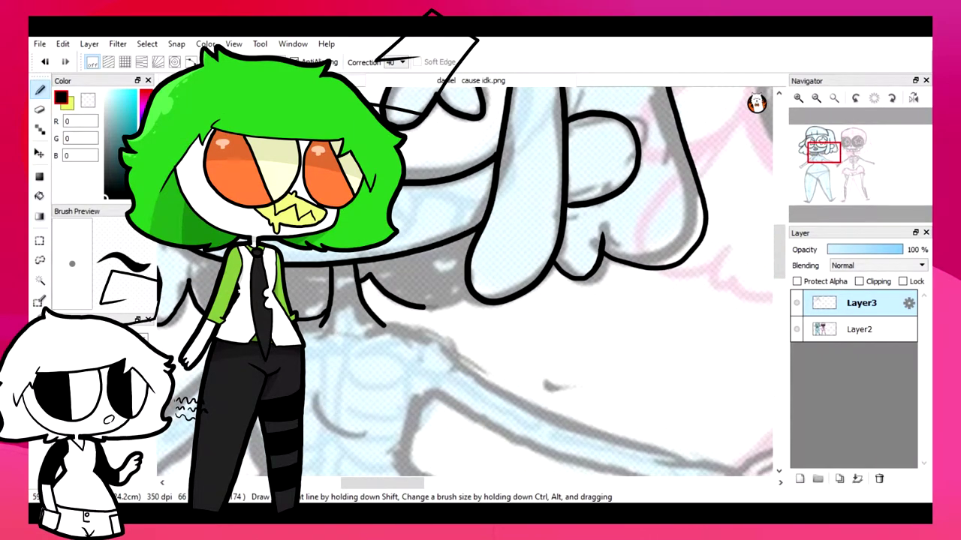
scroll(480, 285, down, 3)
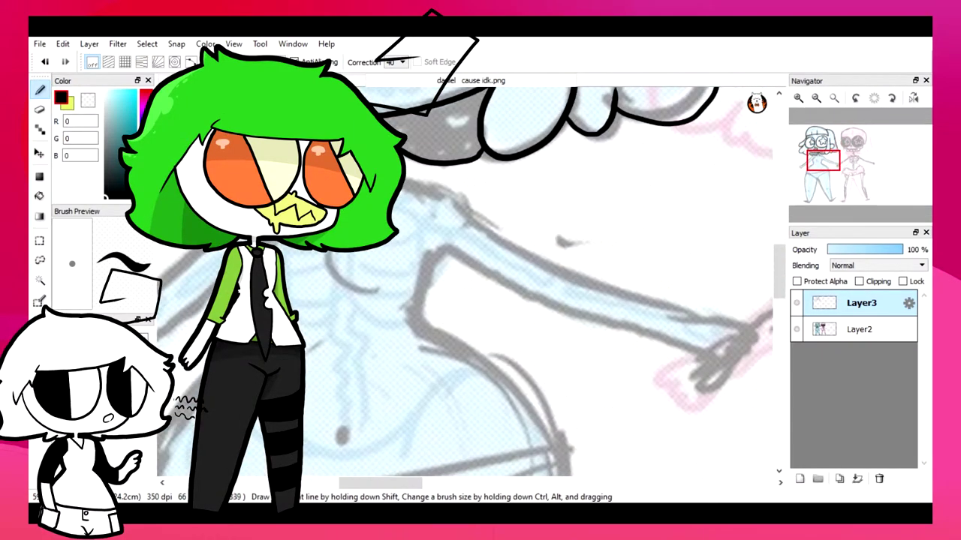
mouse_move(379, 187)
mouse_down()
mouse_move(454, 206)
mouse_move(601, 283)
mouse_move(749, 336)
mouse_up()
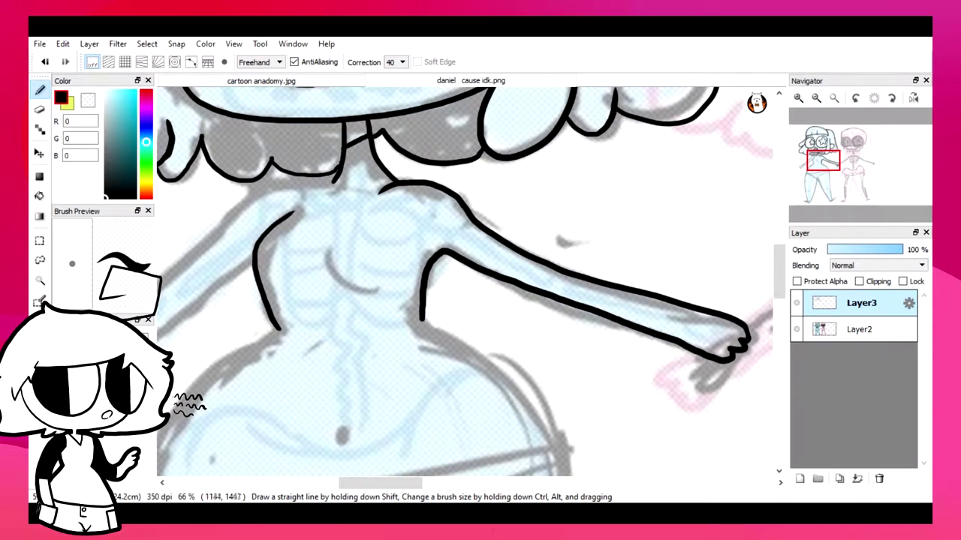
Ink the curved chest line and navel, and outline the left arm with its hand.
scroll(465, 285, up, 3)
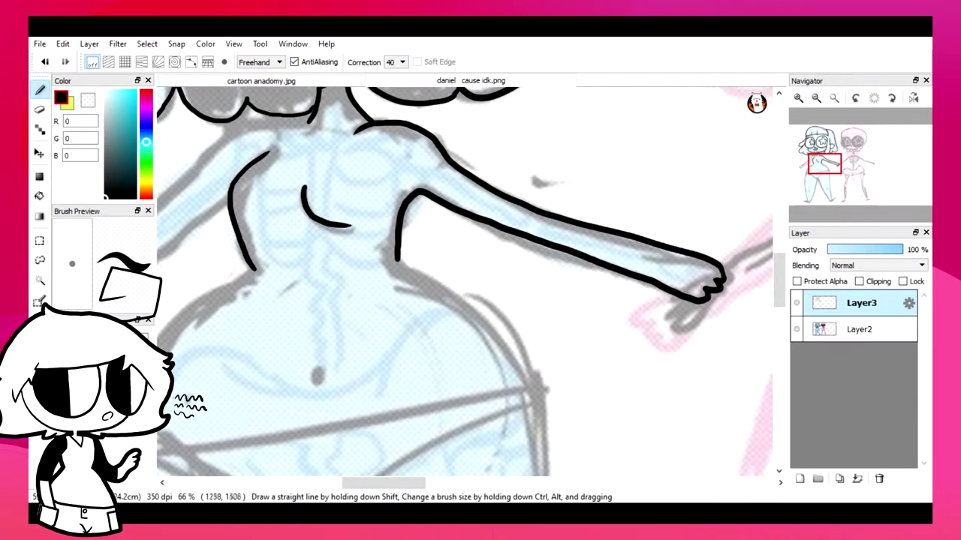
scroll(466, 285, up, 5)
scroll(472, 285, down, 3)
scroll(471, 285, right, 3)
mouse_move(429, 180)
mouse_down()
mouse_move(380, 228)
mouse_move(182, 370)
mouse_up()
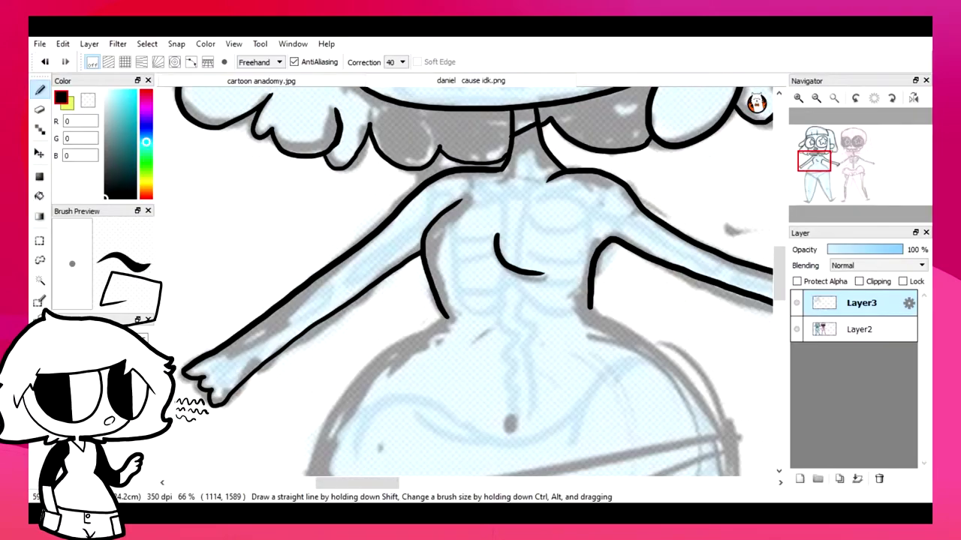
scroll(473, 285, down, 2)
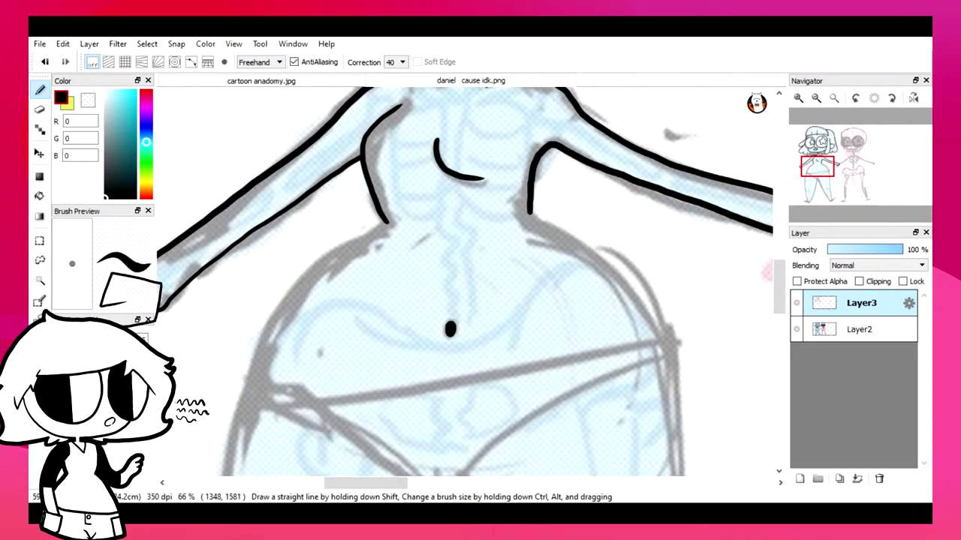
Ink both hip curves from the waist down to the top of the thighs.
mouse_move(380, 230)
mouse_down()
mouse_move(323, 258)
mouse_move(290, 299)
mouse_move(250, 394)
mouse_up()
scroll(465, 286, down, 4)
scroll(465, 286, down, 2)
scroll(473, 285, up, 3)
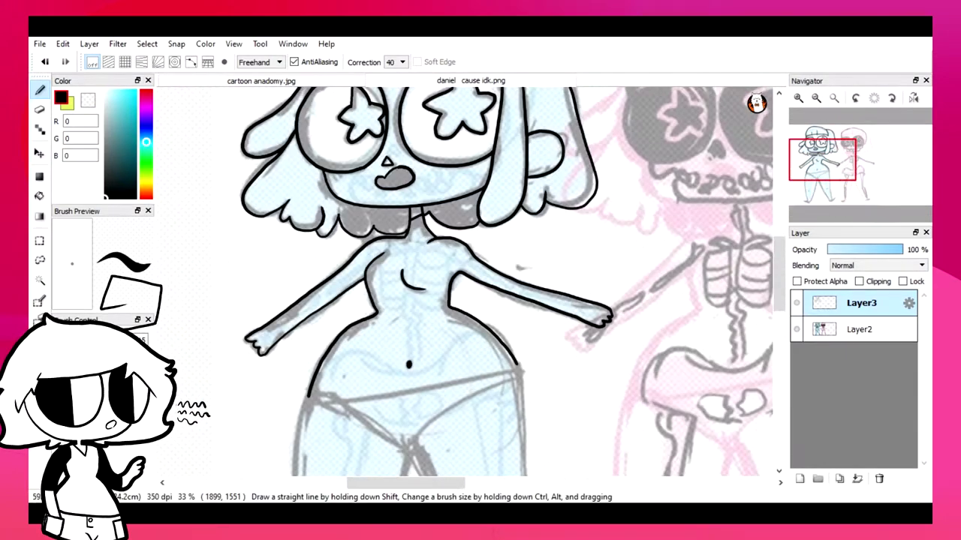
Fill the back hair beneath the jaw and the open mouth with black, hiding the sketch layer only while filling.
click(796, 328)
scroll(473, 285, up, 2)
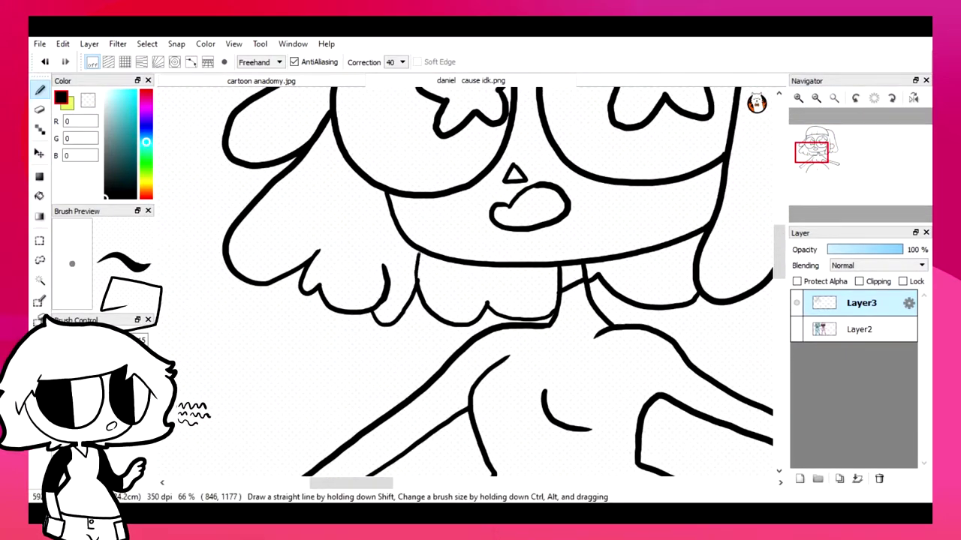
key(g)
click(488, 296)
click(529, 210)
click(797, 329)
scroll(473, 286, down, 3)
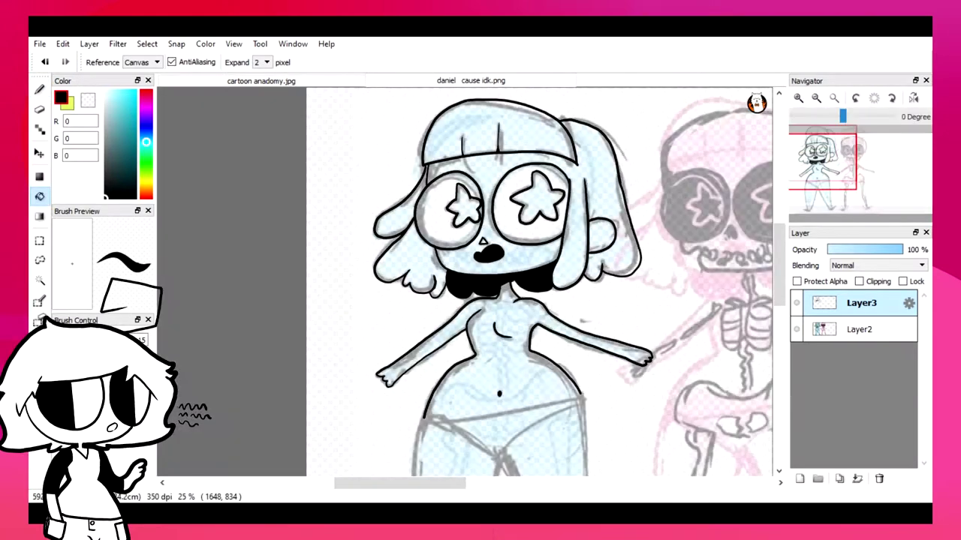
Ink the outer and inner contours of the right leg from hip to ankle.
scroll(466, 286, up, 2)
key(b)
scroll(465, 285, up, 2)
drag(516, 128, 520, 170)
scroll(466, 281, down, 3)
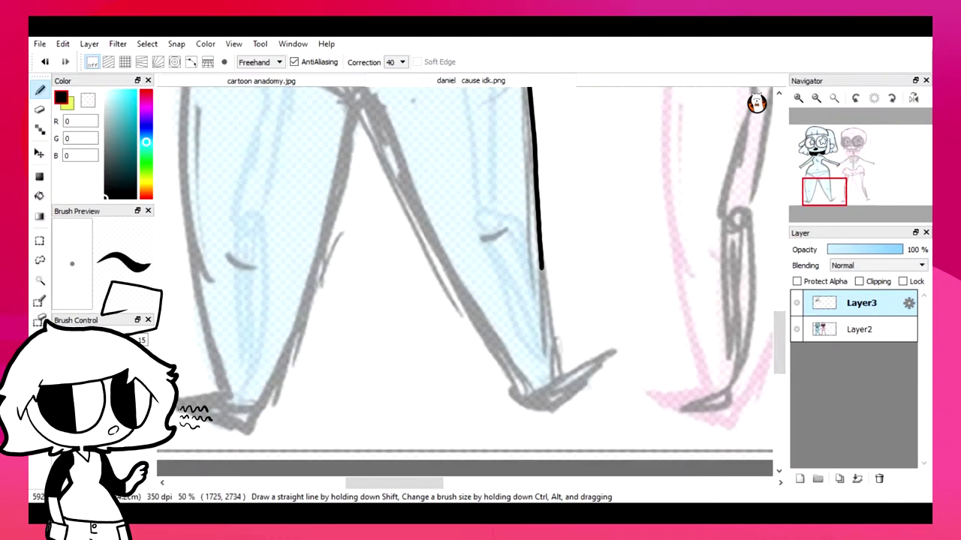
drag(515, 387, 370, 117)
scroll(465, 281, up, 2)
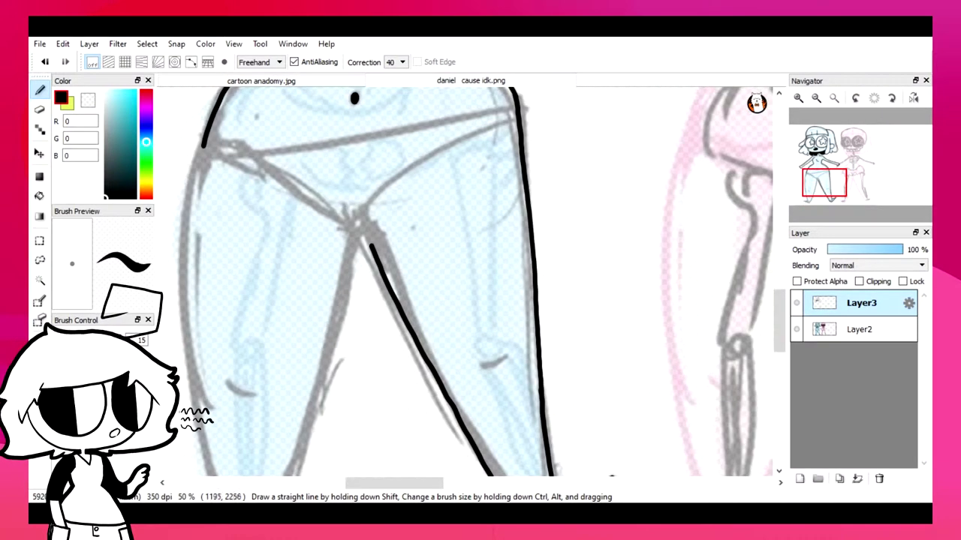
Ink the left leg's contours and foot, and add the right knee crease.
drag(325, 368, 310, 419)
scroll(311, 419, down, 3)
drag(249, 411, 300, 309)
drag(480, 223, 513, 213)
scroll(465, 282, left, 3)
click(336, 364)
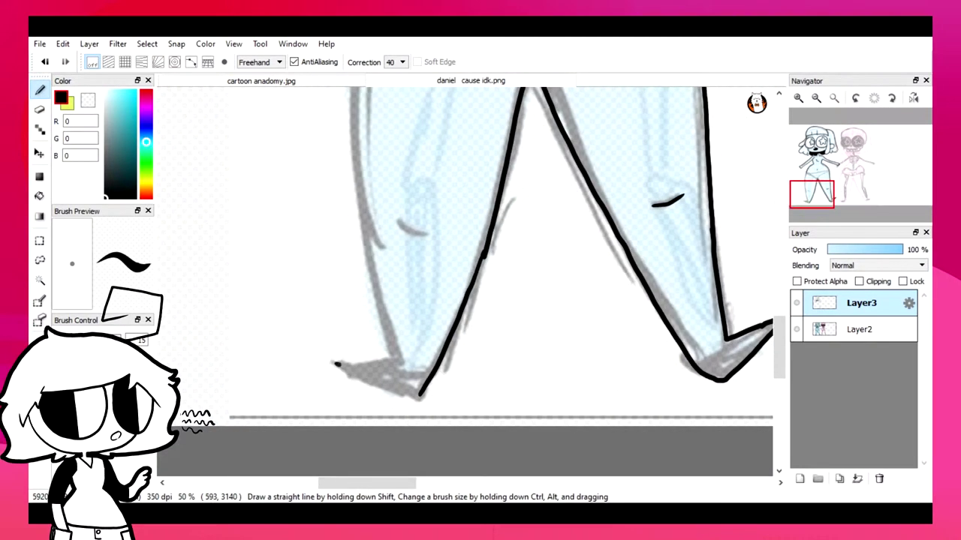
scroll(465, 281, up, 2)
mouse_move(385, 446)
mouse_down()
mouse_move(357, 284)
mouse_move(363, 104)
mouse_up()
scroll(466, 281, up, 2)
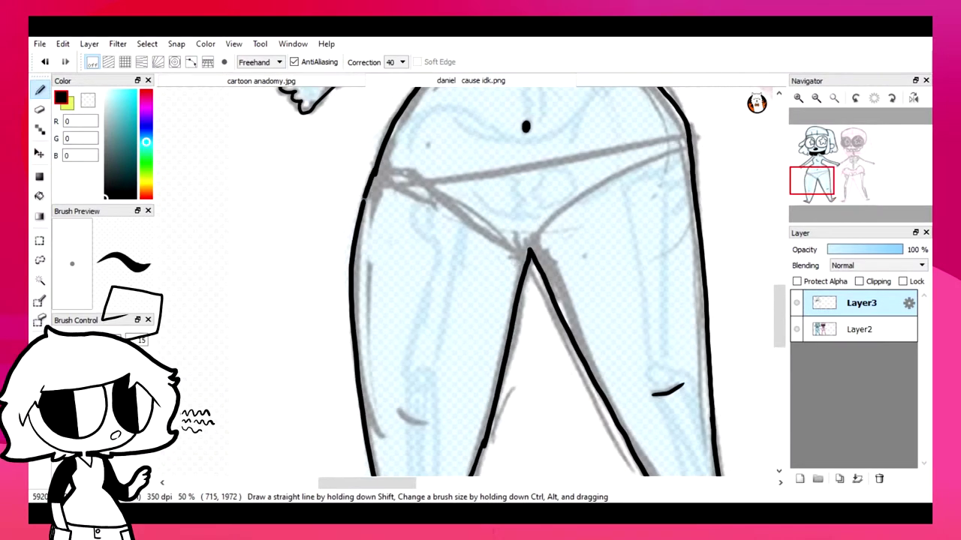
Ink the waistband and leg line of the underwear across the hips.
mouse_move(529, 246)
mouse_down()
mouse_move(594, 192)
mouse_move(687, 145)
mouse_up()
mouse_move(373, 178)
mouse_down()
mouse_move(572, 161)
mouse_move(687, 136)
mouse_up()
scroll(465, 281, down, 5)
Hide the sketch layer and add a new layer between it and the line art.
click(797, 329)
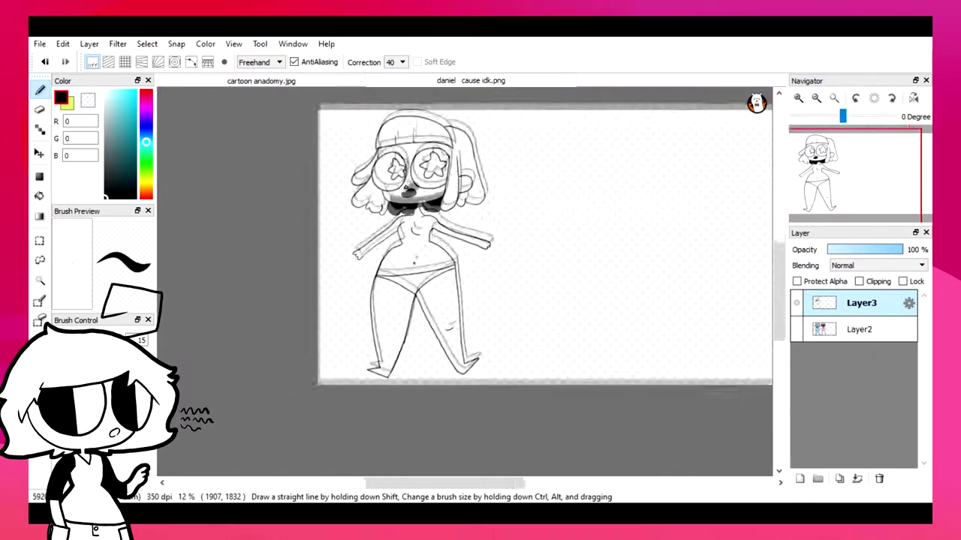
click(860, 329)
click(799, 478)
Fill the hair and head areas with light blue (R 158, G 217, B 226).
click(114, 100)
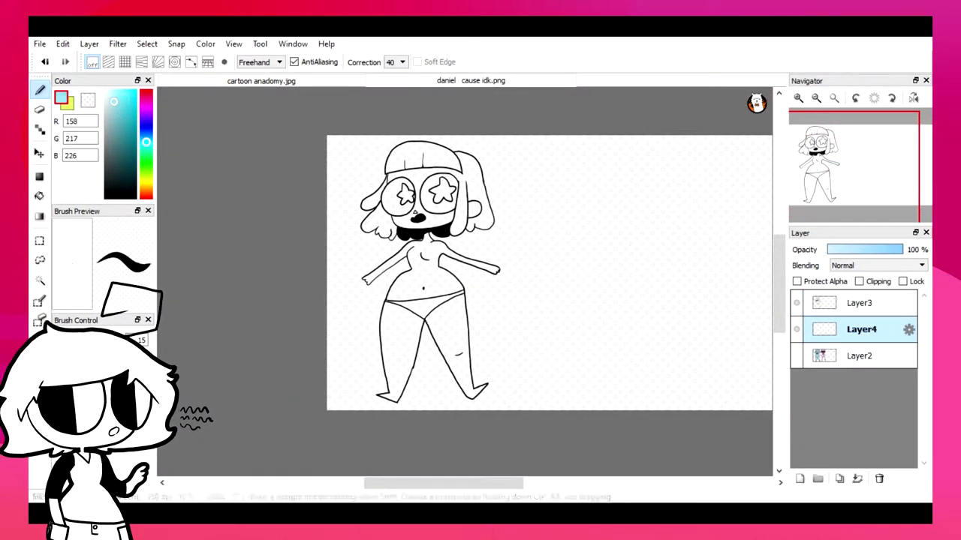
click(39, 196)
click(421, 157)
click(476, 203)
click(375, 222)
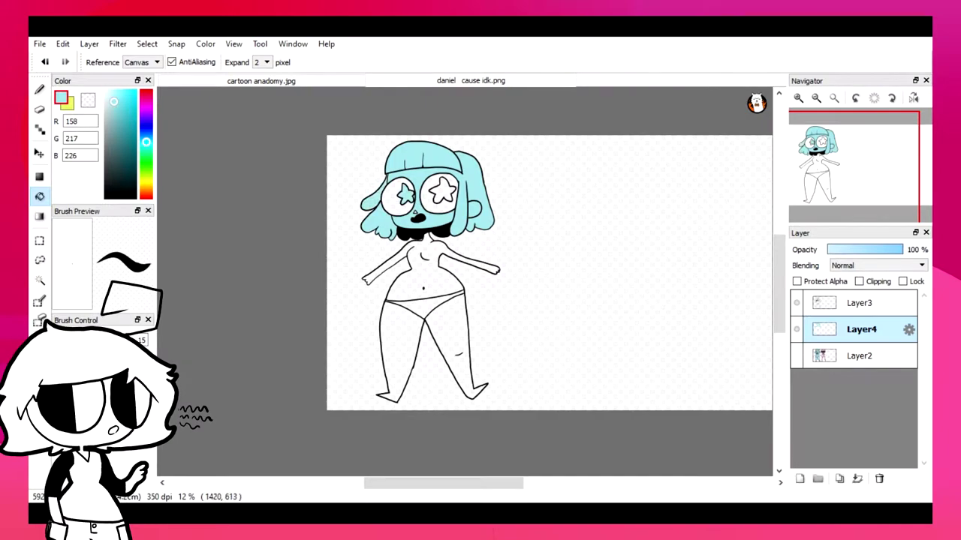
Fill the torso, underwear and both legs with the same light blue.
click(424, 266)
click(454, 353)
click(428, 307)
scroll(418, 168, up, 4)
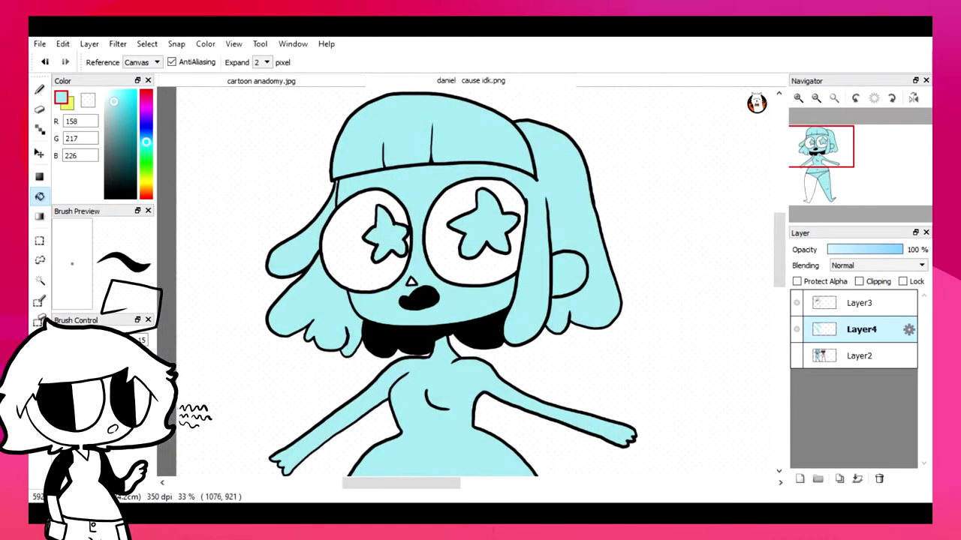
scroll(412, 285, down, 4)
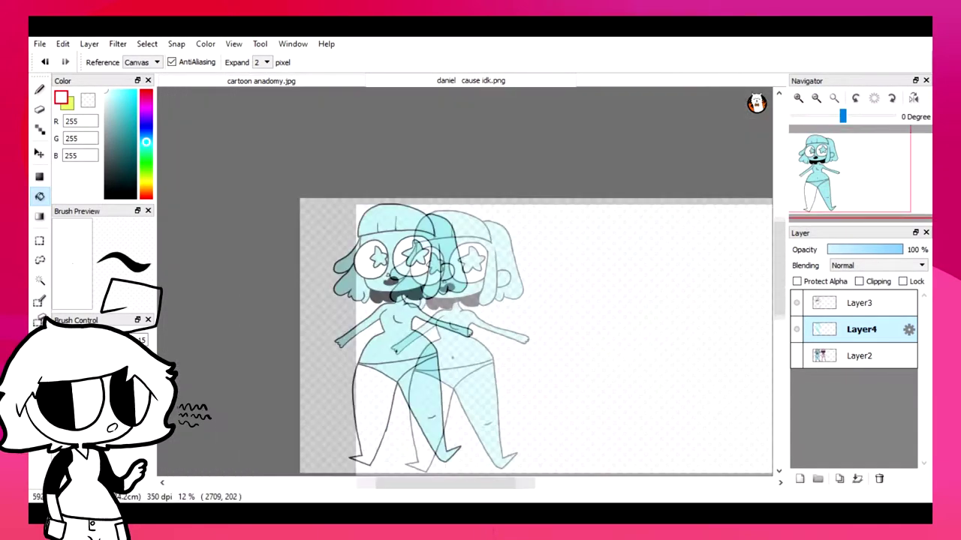
alt+click(405, 375)
click(399, 405)
Add a new layer below the fill layer and sketch a black head circle with a small chest box beside the character.
key(ctrl+shift+n)
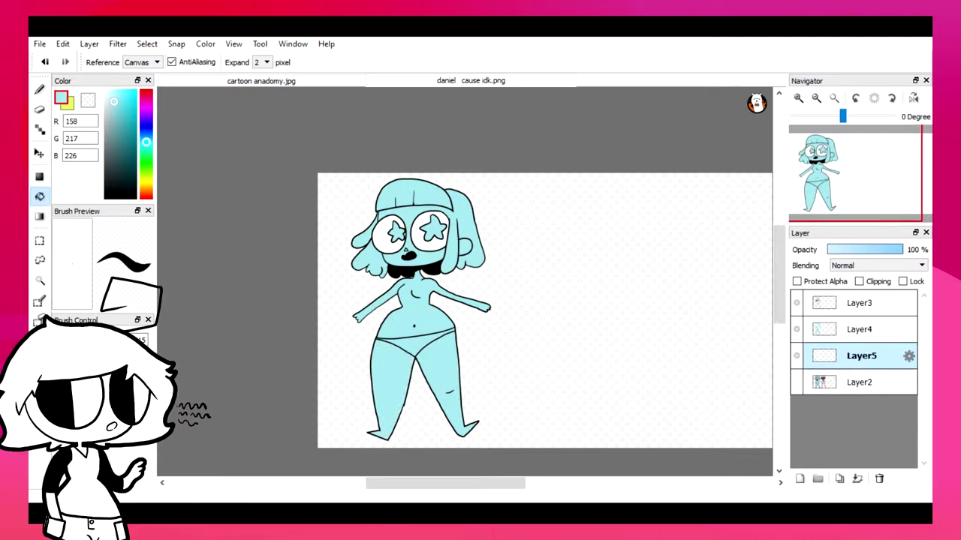
key(b)
mouse_move(552, 191)
mouse_down()
mouse_move(517, 226)
mouse_move(544, 266)
mouse_up()
scroll(544, 266, up, 1)
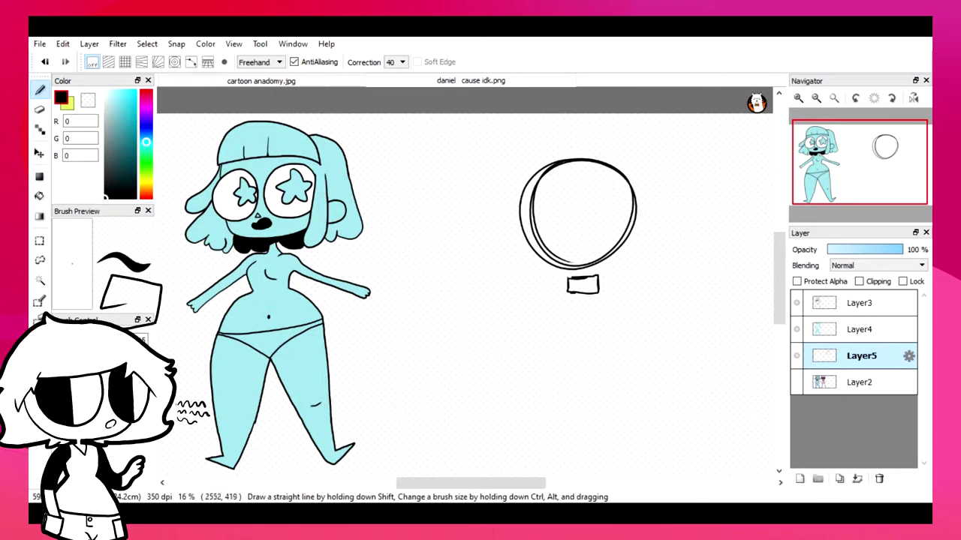
Undo the rough strokes and redraw the head circle with a neck, chest box and two round shoulder joints.
key(ctrl+z)
key(ctrl+z)
mouse_move(559, 150)
mouse_down()
mouse_move(601, 141)
mouse_move(589, 255)
mouse_up()
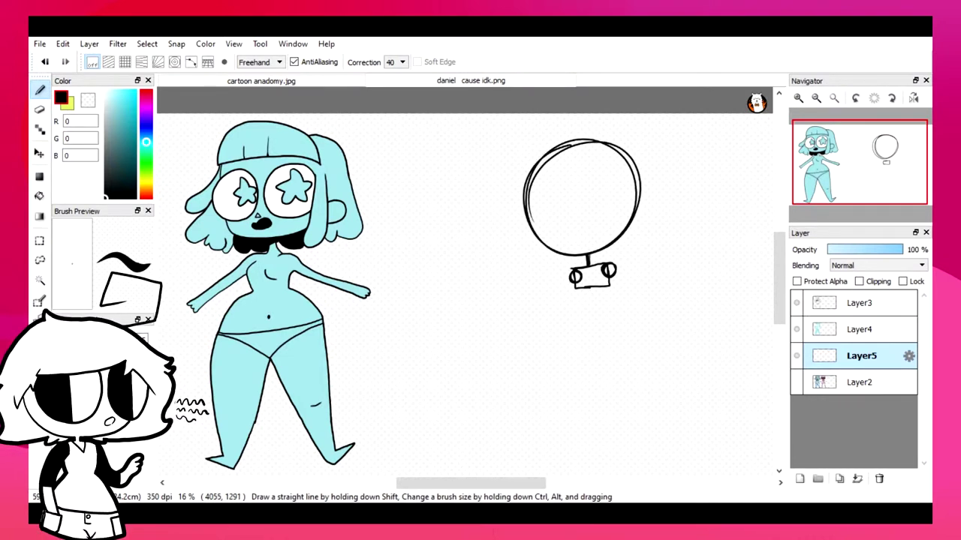
mouse_move(593, 162)
mouse_down()
mouse_move(579, 232)
mouse_move(604, 164)
mouse_up()
key(ctrl+z)
Move the new head and chest construction sketch slightly up and closer to the blue character.
scroll(465, 285, up, 1)
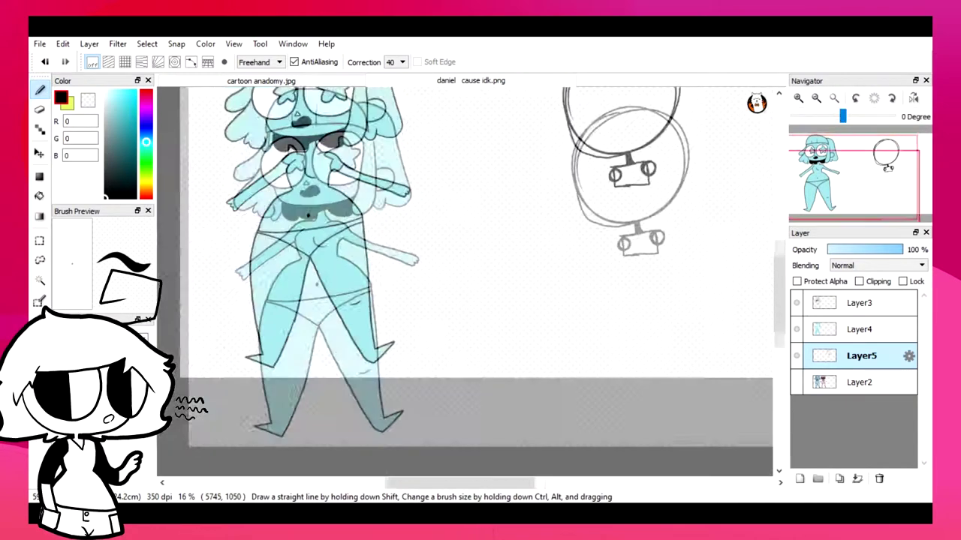
scroll(465, 285, down, 1)
mouse_move(568, 210)
mouse_down()
mouse_move(525, 180)
mouse_move(561, 198)
mouse_up()
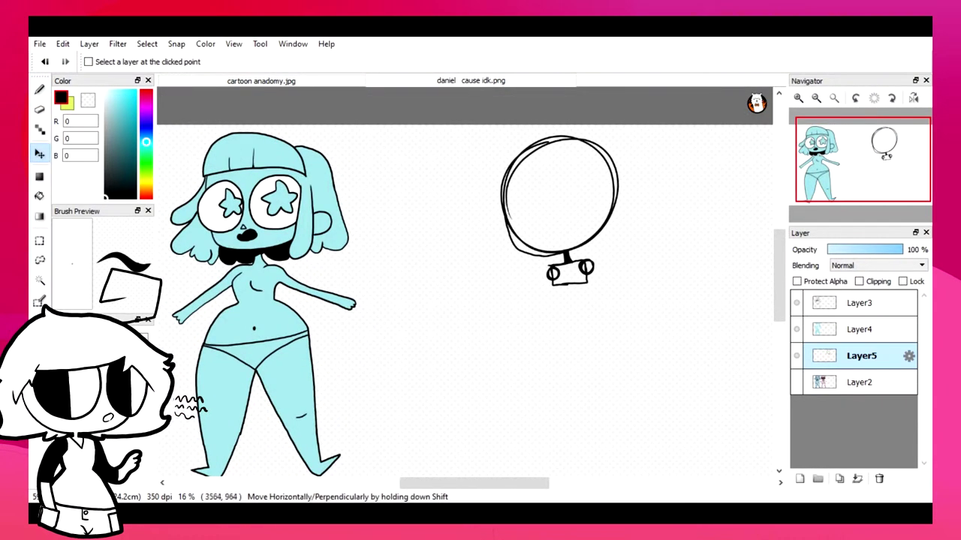
scroll(466, 285, down, 2)
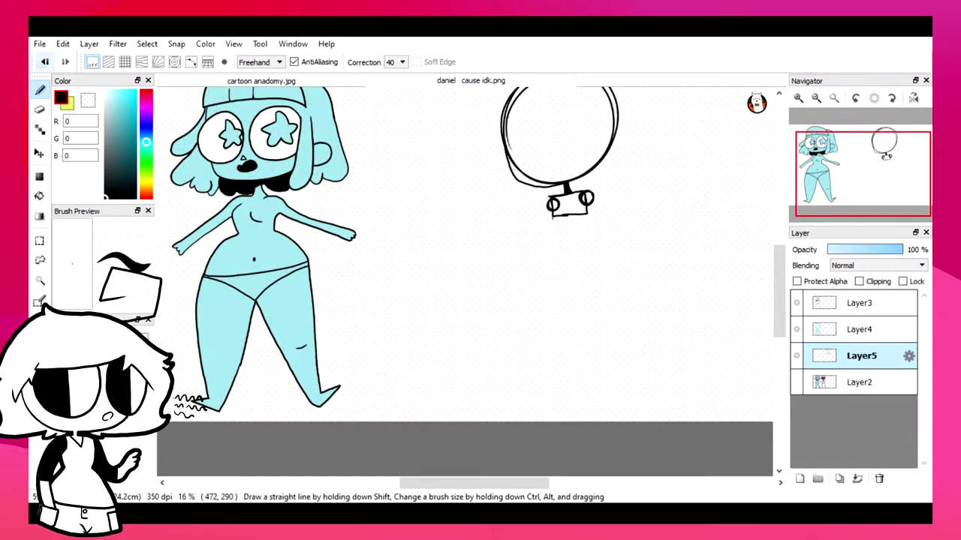
Clean up the left shoulder joint into an open circle and extend the chest box's side lines slightly downward.
scroll(608, 223, up, 2)
drag(608, 223, 561, 310)
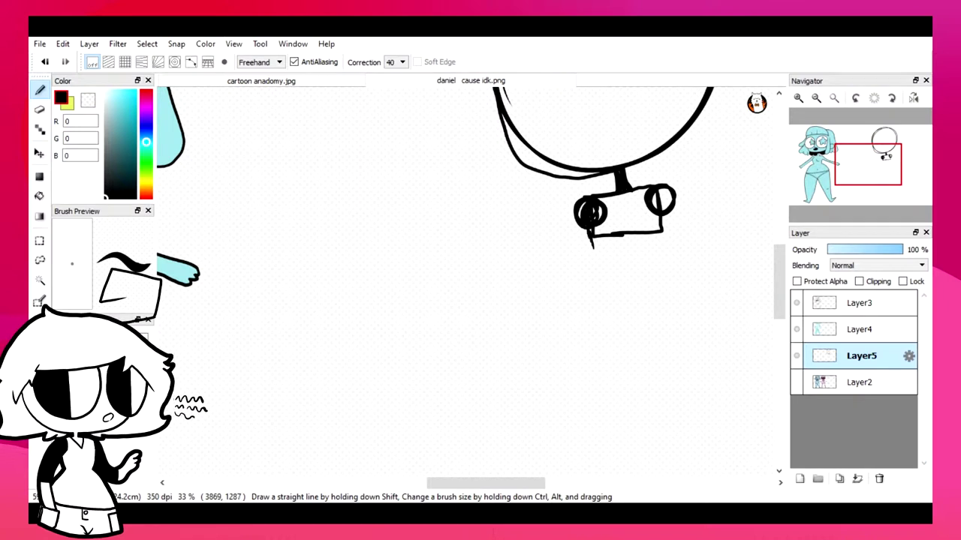
key(e)
key(b)
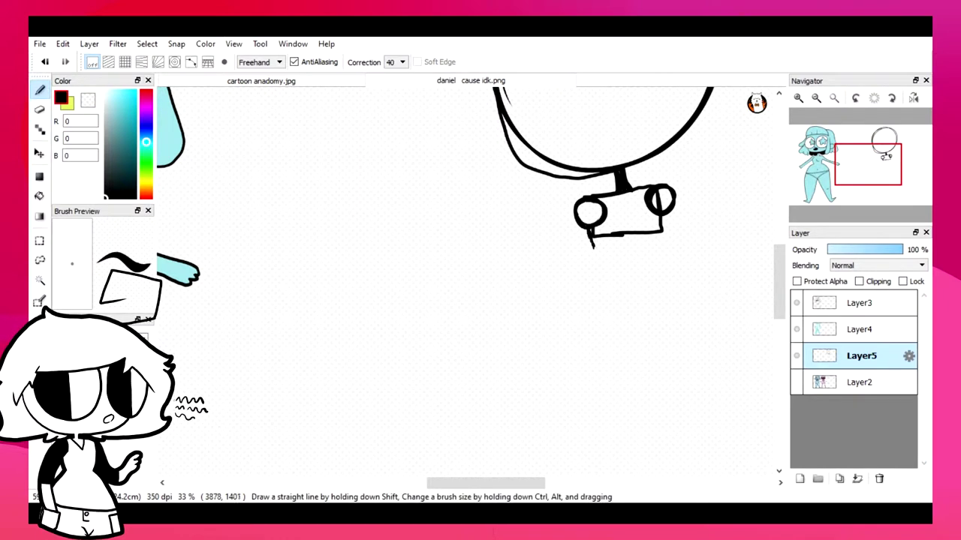
Draw the curved waist, hip and outer leg lines down from the chest box, undoing stray strokes.
scroll(346, 146, down, 1)
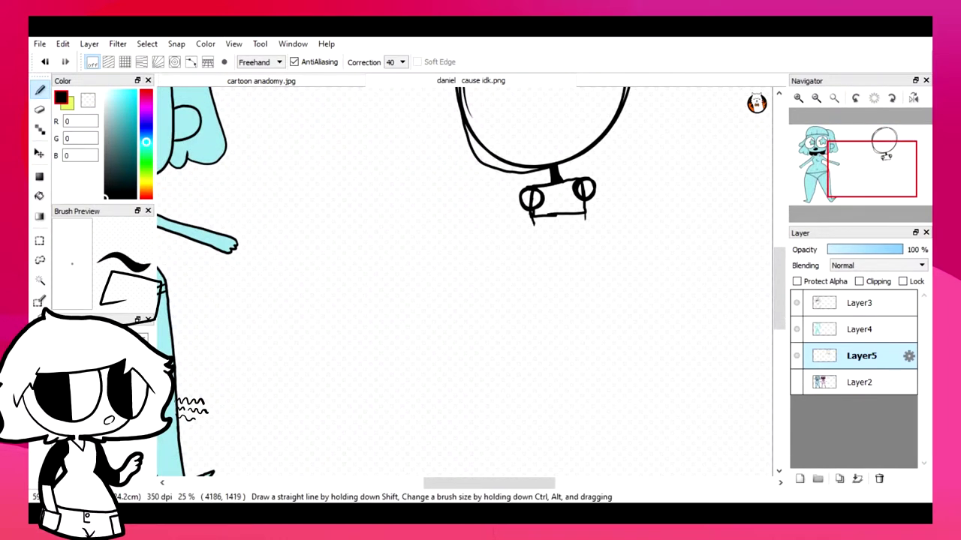
scroll(557, 223, down, 1)
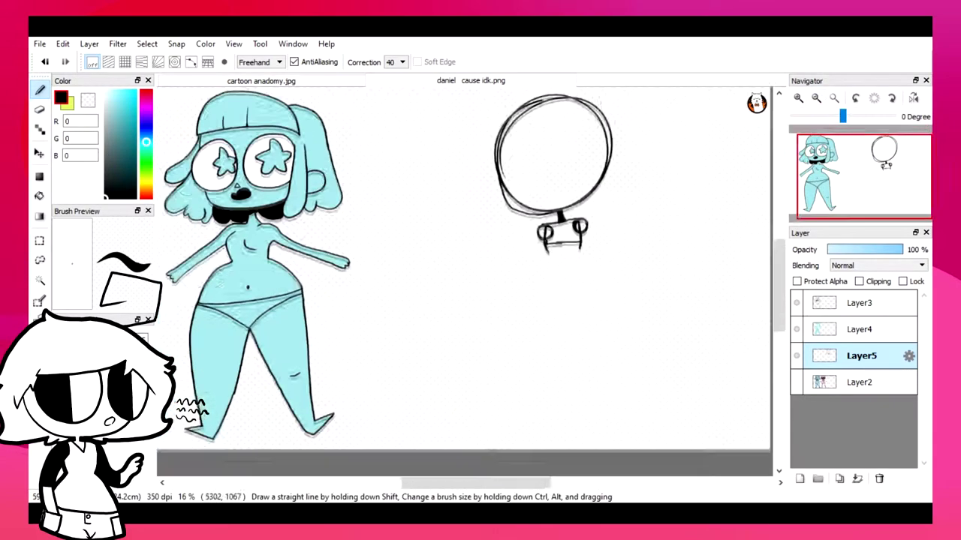
scroll(449, 231, up, 1)
scroll(465, 285, down, 1)
scroll(465, 285, right, 1)
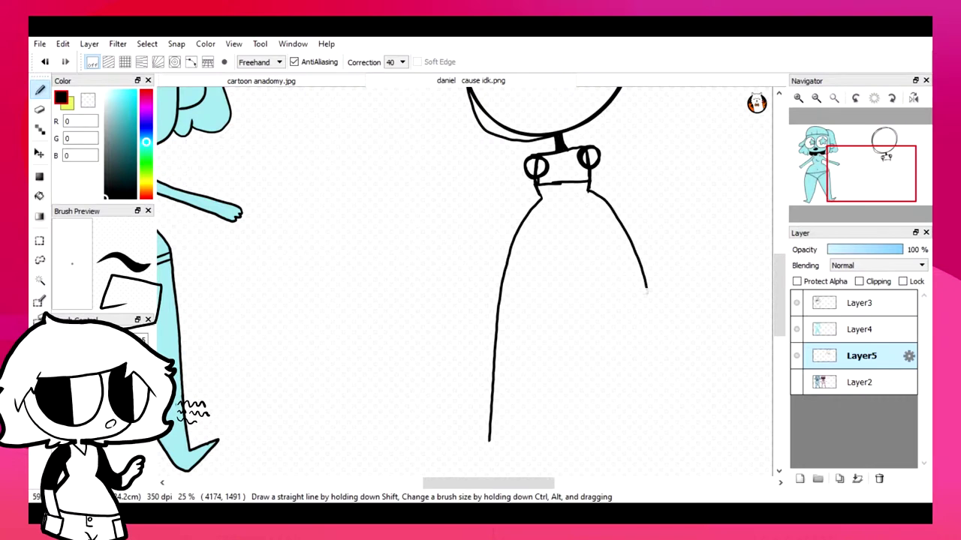
scroll(465, 285, left, 6)
drag(599, 303, 601, 317)
drag(617, 303, 625, 317)
key(ctrl+z)
key(ctrl+z)
key(ctrl+z)
key(ctrl+z)
key(ctrl+z)
key(ctrl+z)
scroll(532, 301, right, 6)
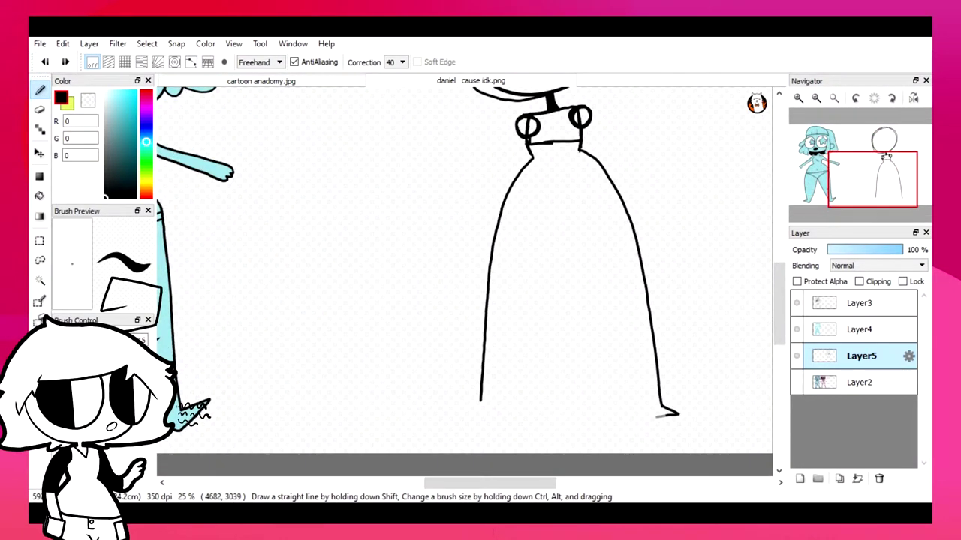
Redo the right foot and complete the legs with inner leg lines, a left foot and crotch curves.
key(ctrl+z)
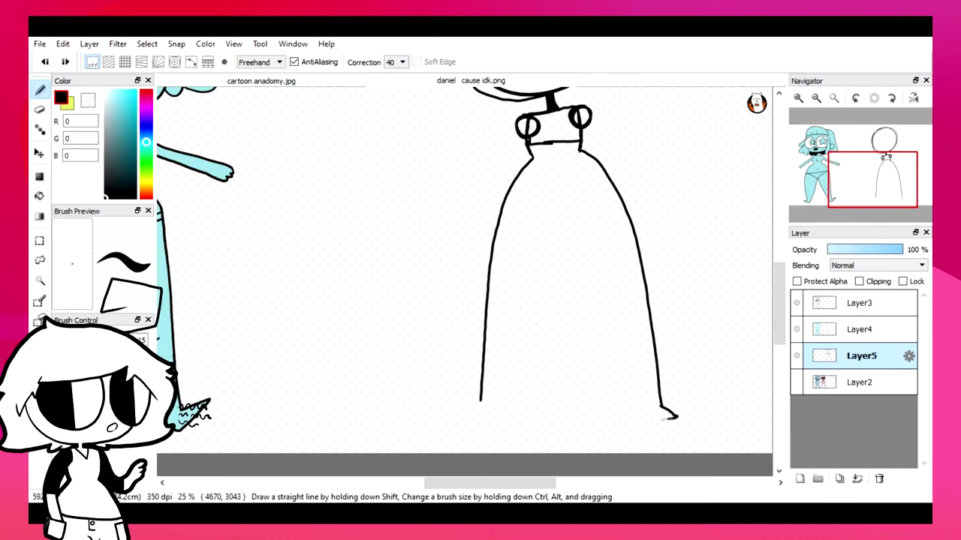
key(ctrl+z)
drag(580, 148, 662, 406)
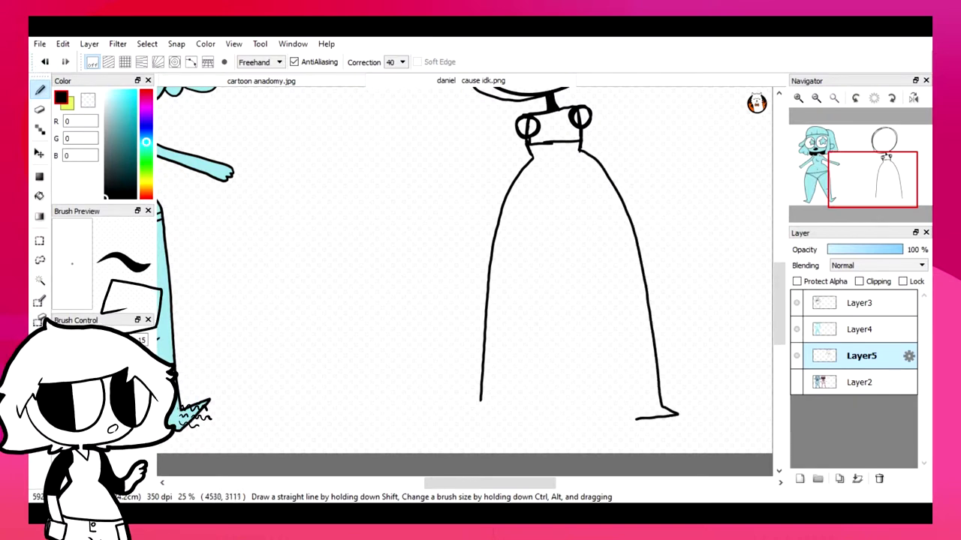
key(ctrl+z)
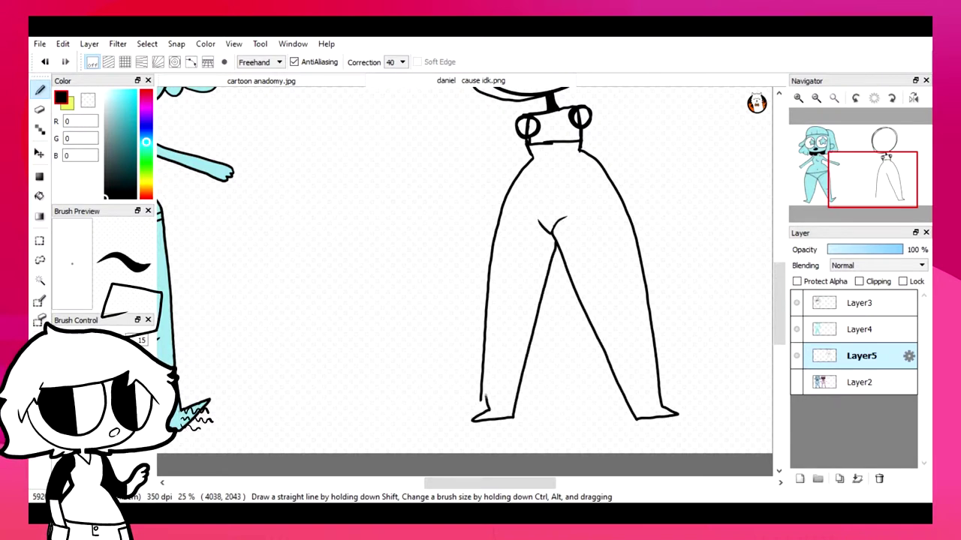
Erase the broken line at the left ankle and redraw it to join the leg to the foot.
key(e)
scroll(495, 405, up, 2)
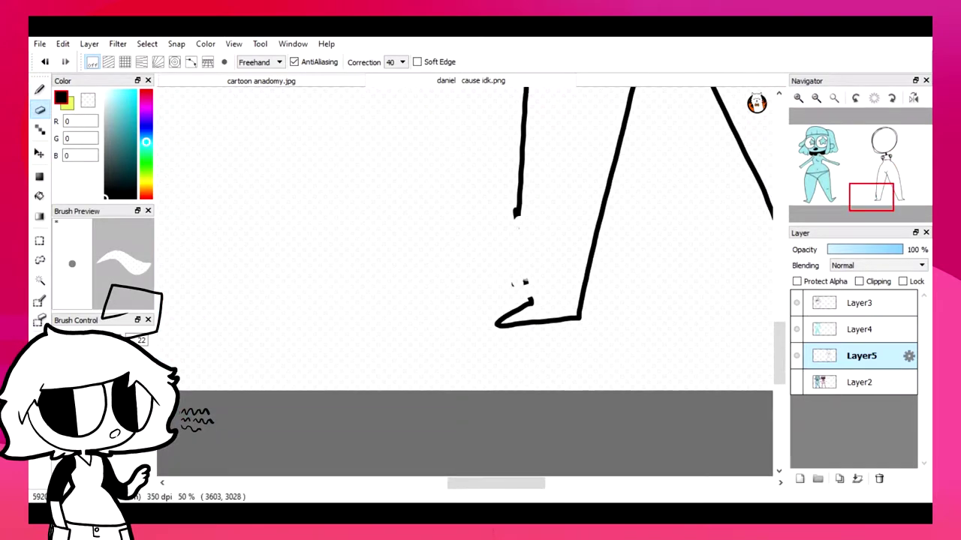
drag(520, 201, 520, 174)
key(b)
drag(531, 300, 527, 274)
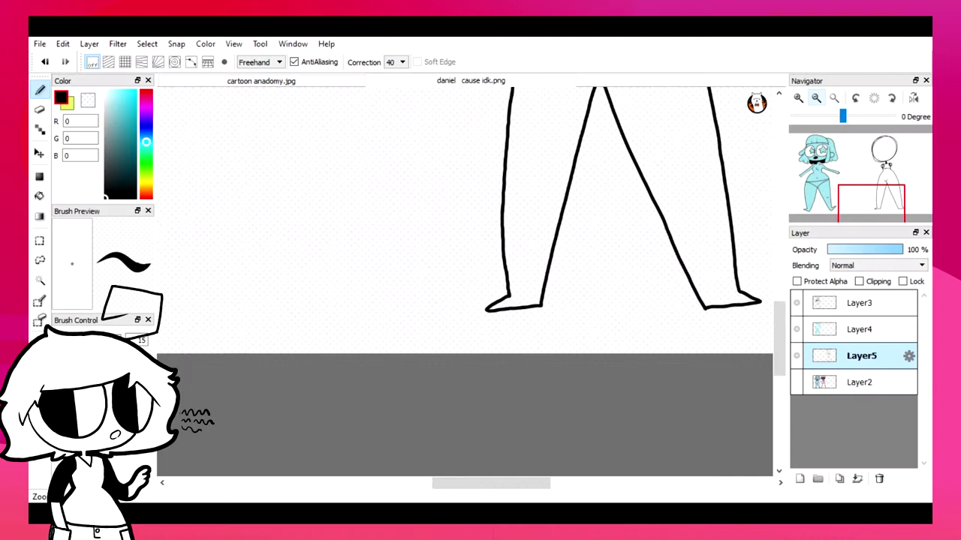
Draw two pointed, tapering arms extending downward and outward from the shoulder joints.
scroll(466, 285, down, 1)
scroll(465, 285, up, 1)
drag(528, 148, 698, 316)
mouse_move(503, 194)
mouse_down()
mouse_move(600, 275)
mouse_move(711, 331)
mouse_up()
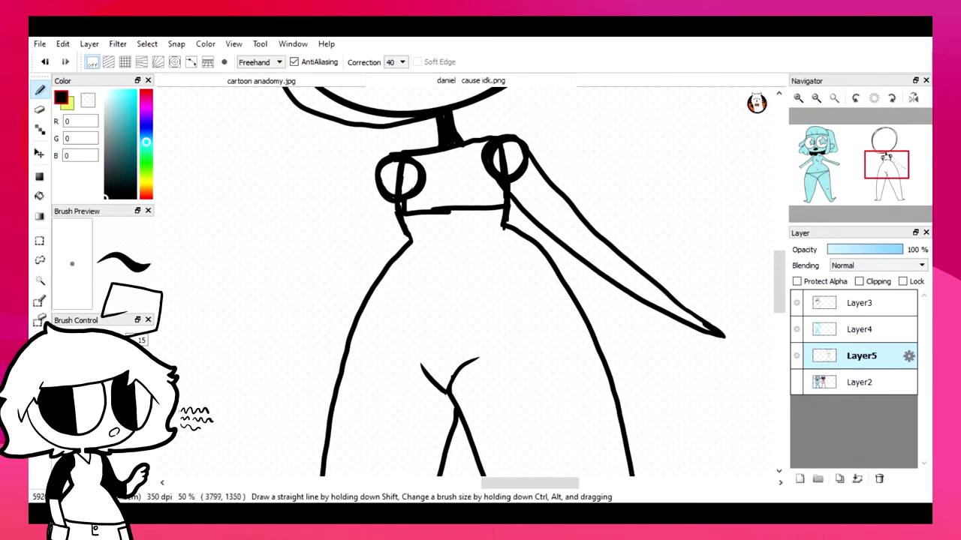
drag(374, 165, 272, 359)
drag(391, 235, 275, 359)
Draw a horizontal line across the hips above the crotch curves.
scroll(331, 353, down, 1)
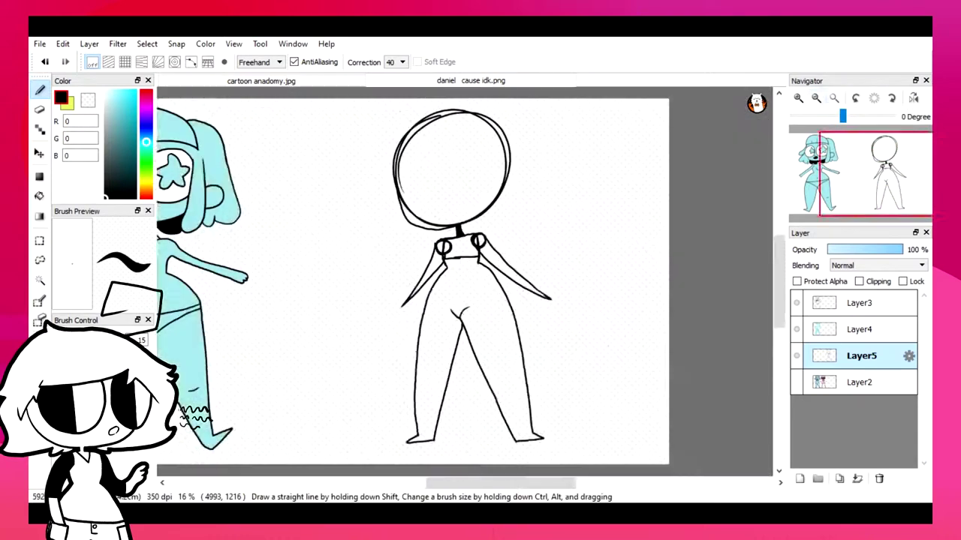
scroll(330, 352, up, 1)
scroll(465, 281, down, 3)
drag(348, 152, 577, 154)
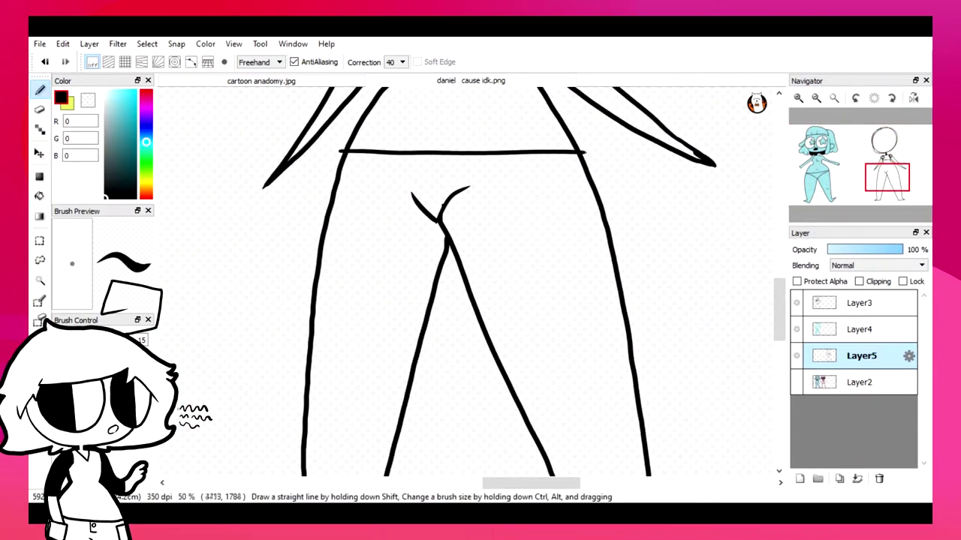
scroll(466, 282, down, 5)
scroll(466, 281, up, 7)
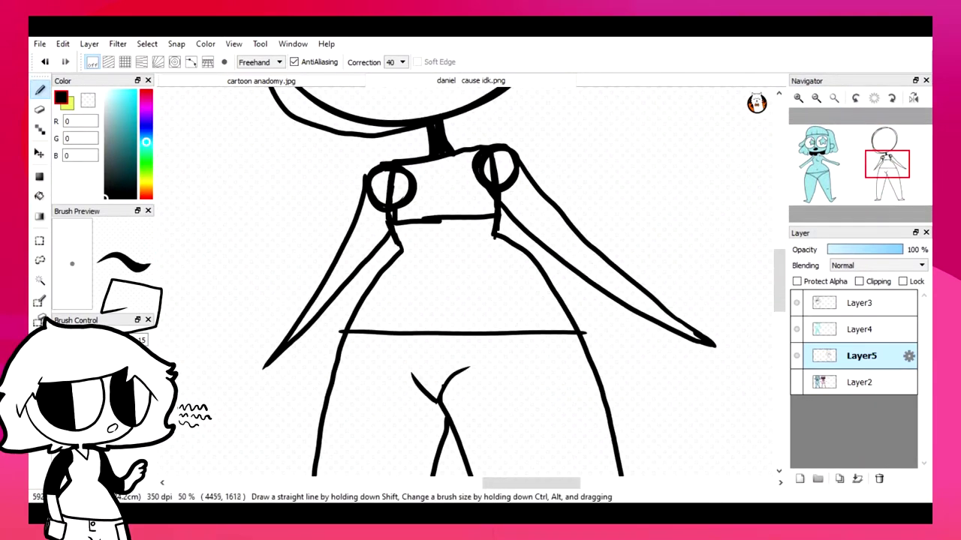
Add a layer above the body sketch, sketch two large eye circles on the head and resize them with Transform.
scroll(465, 281, up, 3)
key(ctrl+shift+n)
scroll(465, 281, down, 1)
mouse_move(556, 220)
mouse_down()
mouse_move(621, 276)
mouse_move(554, 224)
mouse_move(502, 301)
mouse_move(597, 237)
mouse_up()
key(ctrl+z)
drag(441, 254, 444, 323)
key(ctrl+t)
mouse_move(703, 425)
mouse_down()
mouse_move(682, 354)
mouse_move(639, 344)
mouse_up()
key(Return)
Erase parts of the right eye circle and redraw it with heavier overlapping strokes.
key(e)
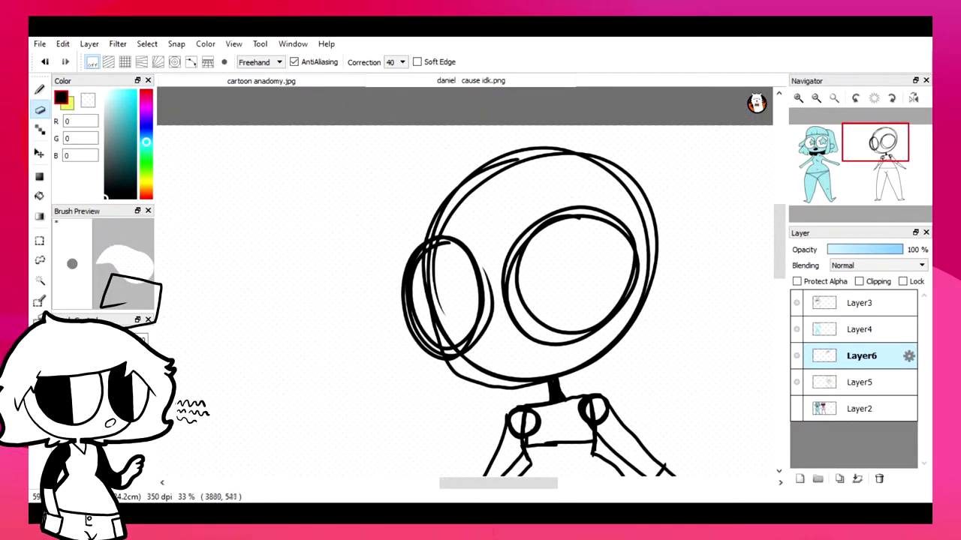
drag(509, 248, 527, 336)
mouse_move(590, 328)
mouse_down()
mouse_move(601, 218)
mouse_move(518, 255)
mouse_up()
key(b)
mouse_move(570, 217)
mouse_down()
mouse_move(638, 285)
mouse_move(570, 227)
mouse_move(525, 331)
mouse_move(616, 247)
mouse_move(570, 217)
mouse_up()
Select the right eye with the lasso, adjust it with Transform and clear the selection.
key(l)
mouse_move(499, 206)
mouse_down()
mouse_move(608, 353)
mouse_move(499, 209)
mouse_up()
key(ctrl+t)
drag(675, 120, 686, 107)
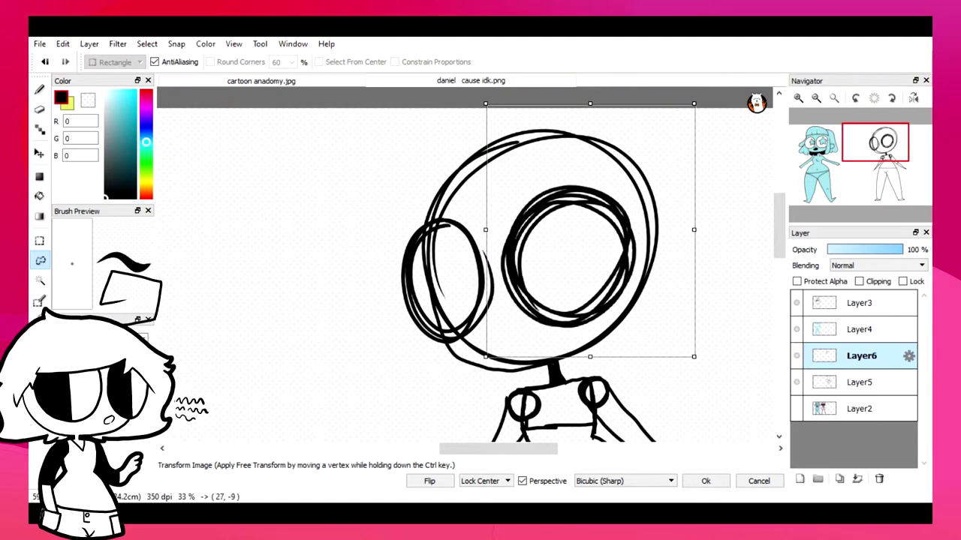
click(705, 481)
key(ctrl+minus)
key(ctrl+d)
key(m)
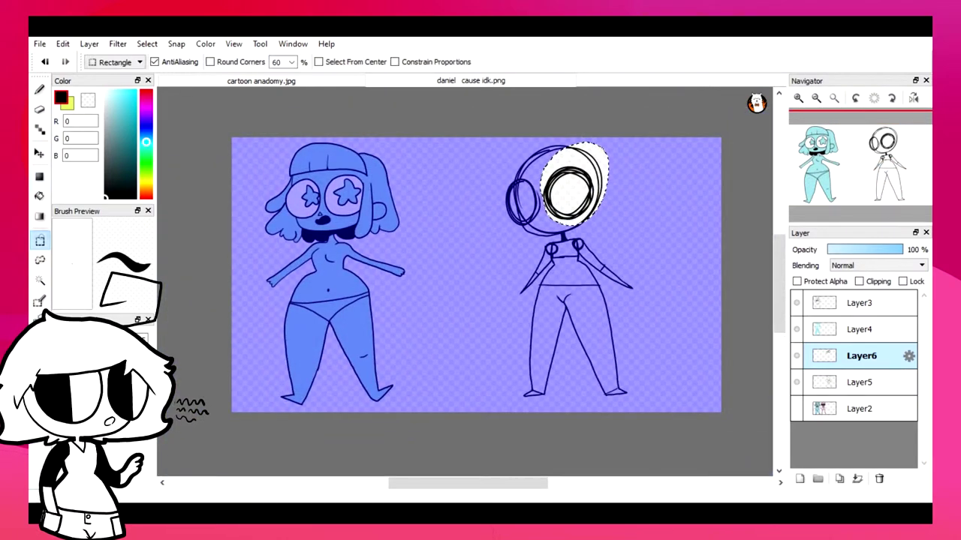
Replace the eye layer with a new one and redraw both large eye circles with a small heart-shaped mouth.
key(ctrl+plus)
key(ctrl+plus)
key(e)
mouse_move(361, 222)
mouse_down()
mouse_move(363, 286)
mouse_move(389, 319)
mouse_up()
click(800, 478)
click(879, 478)
key(b)
mouse_move(525, 179)
mouse_down()
mouse_move(480, 188)
mouse_move(473, 225)
mouse_up()
mouse_move(398, 201)
mouse_down()
mouse_move(439, 248)
mouse_move(451, 315)
mouse_move(485, 308)
mouse_up()
key(ctrl+plus)
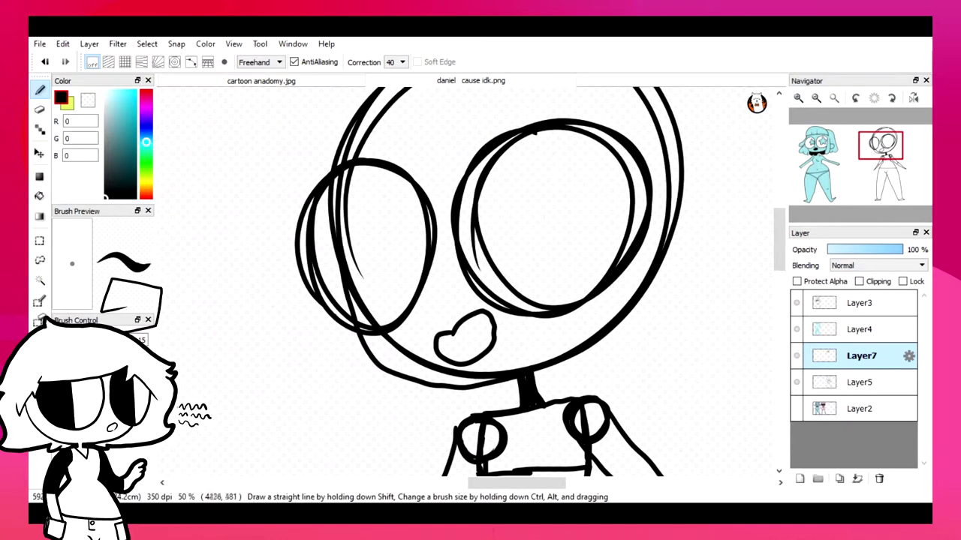
drag(549, 194, 581, 213)
drag(398, 180, 413, 293)
key(ctrl+z)
key(ctrl+z)
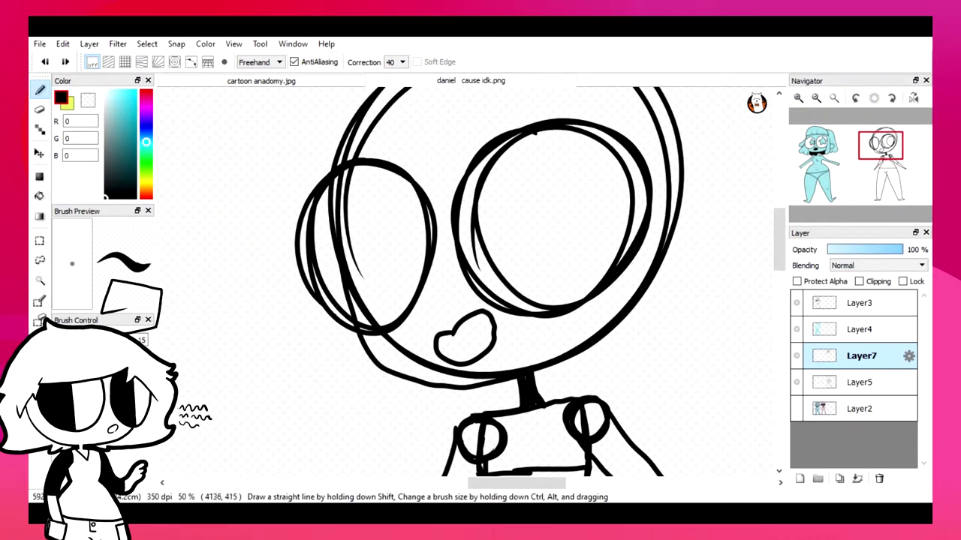
key(ctrl+z)
Move the body construction layer and the facial features layer slightly down to leave room above the head.
key(ctrl+minus)
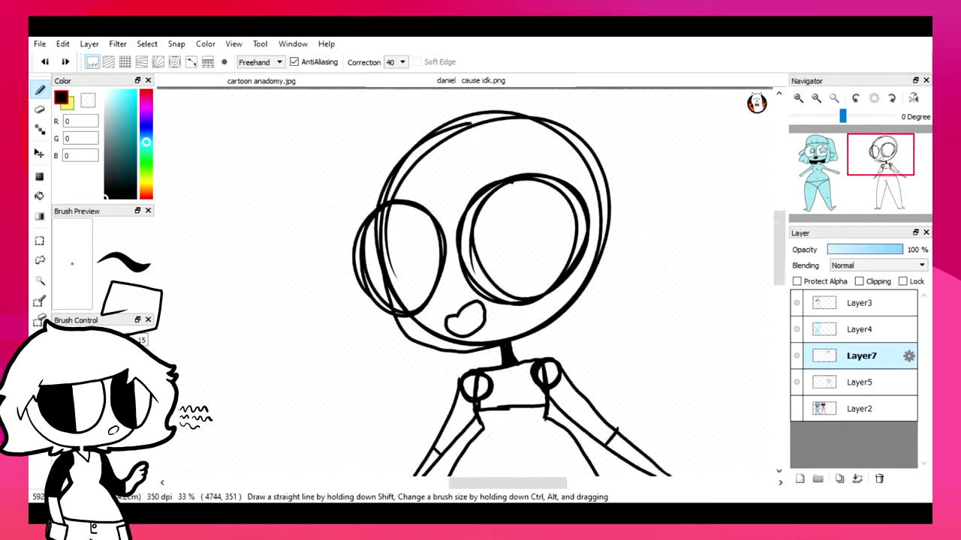
key(ctrl+minus)
key(ctrl+minus)
click(860, 382)
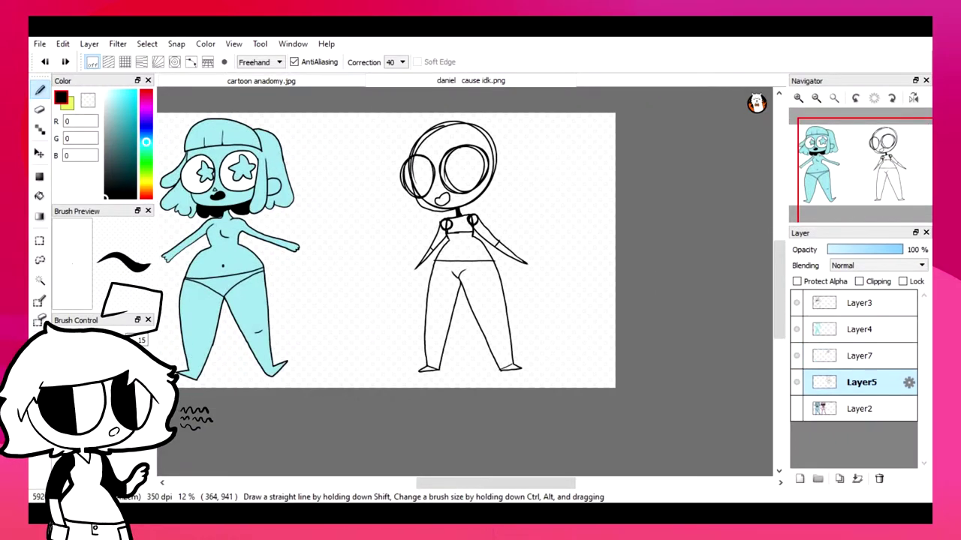
key(v)
drag(465, 315, 465, 328)
click(861, 356)
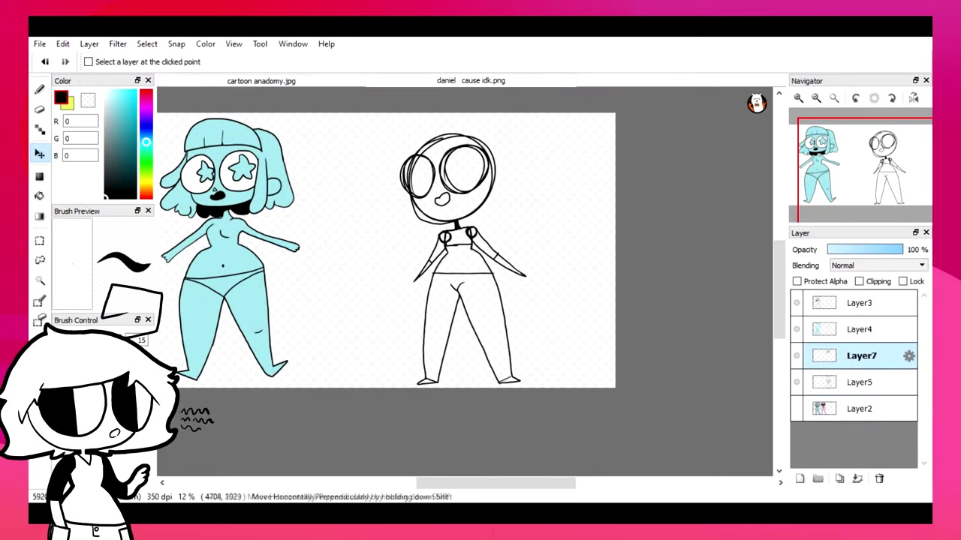
drag(450, 172, 449, 186)
Sketch a curved fringe line across both eyes with jagged tips and strands beside the face.
scroll(448, 186, up, 3)
scroll(449, 186, down, 1)
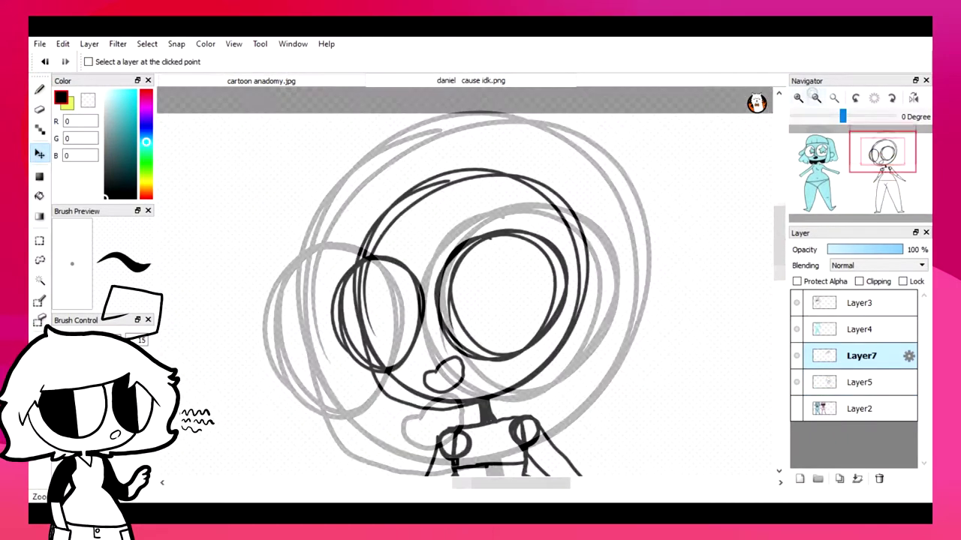
key(b)
scroll(465, 282, up, 1)
mouse_move(325, 282)
mouse_down()
mouse_move(550, 260)
mouse_move(628, 398)
mouse_up()
drag(240, 331, 250, 359)
scroll(445, 395, down, 1)
drag(419, 187, 469, 181)
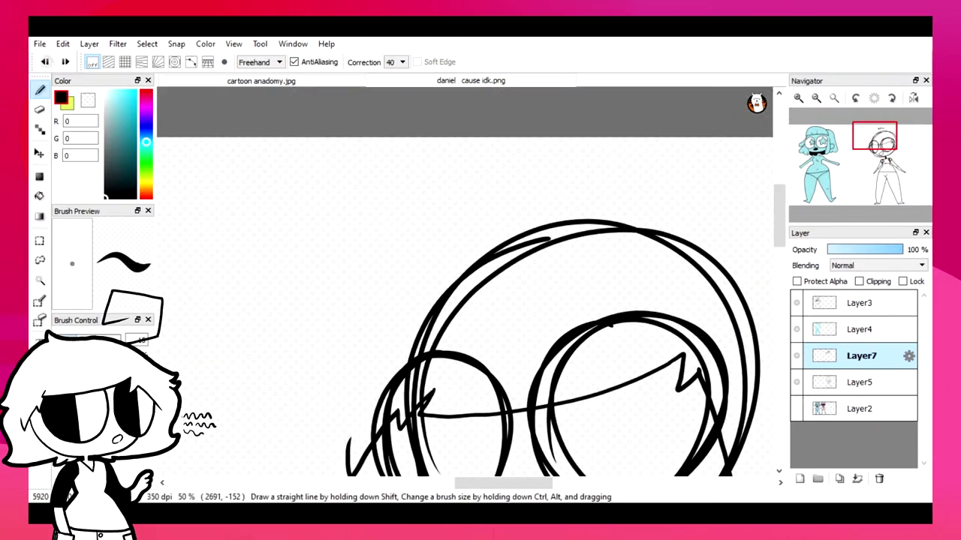
Sketch the left half of the hair outline from a spiky crown tuft down and around to the neck.
drag(532, 156, 580, 179)
scroll(493, 180, down, 2)
mouse_move(505, 137)
mouse_down()
mouse_move(440, 156)
mouse_move(333, 339)
mouse_up()
scroll(300, 388, down, 3)
mouse_move(561, 255)
mouse_down()
mouse_move(522, 282)
mouse_move(366, 295)
mouse_up()
drag(323, 202, 322, 156)
scroll(323, 156, up, 2)
scroll(323, 156, right, 2)
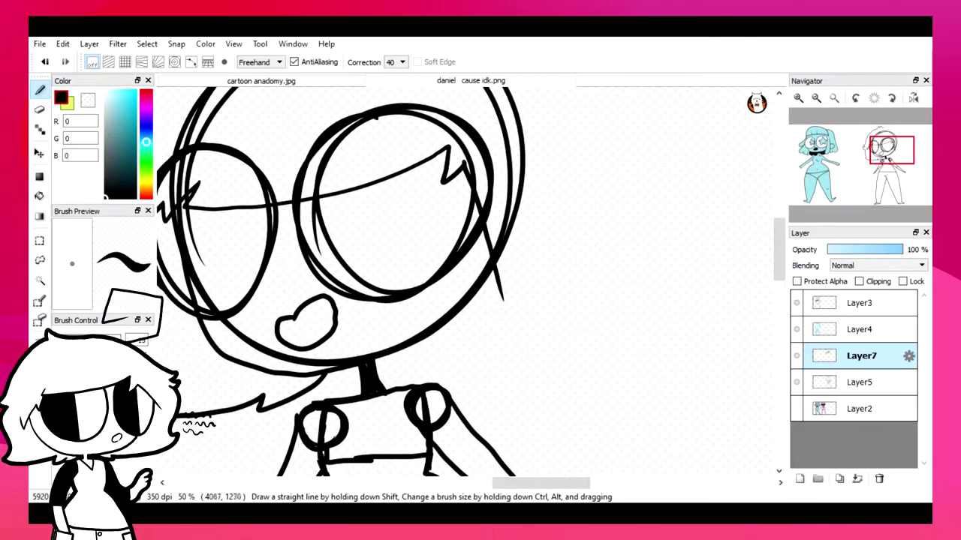
Sketch the right half of the hair outline from the neck up to the crown, with a pointed side flick.
mouse_move(483, 358)
mouse_down()
mouse_move(658, 308)
mouse_move(637, 235)
mouse_move(638, 155)
mouse_up()
scroll(638, 154, up, 2)
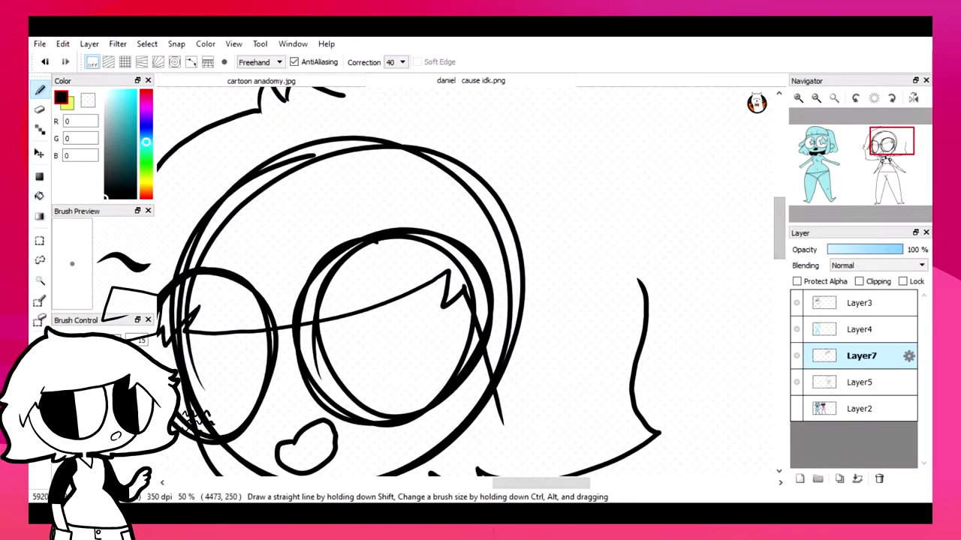
mouse_move(639, 282)
mouse_down()
mouse_move(620, 188)
mouse_move(398, 89)
mouse_move(338, 87)
mouse_up()
key(ctrl+minus)
key(ctrl+minus)
key(ctrl+minus)
key(ctrl+plus)
key(ctrl+plus)
key(ctrl+plus)
scroll(465, 285, up, 2)
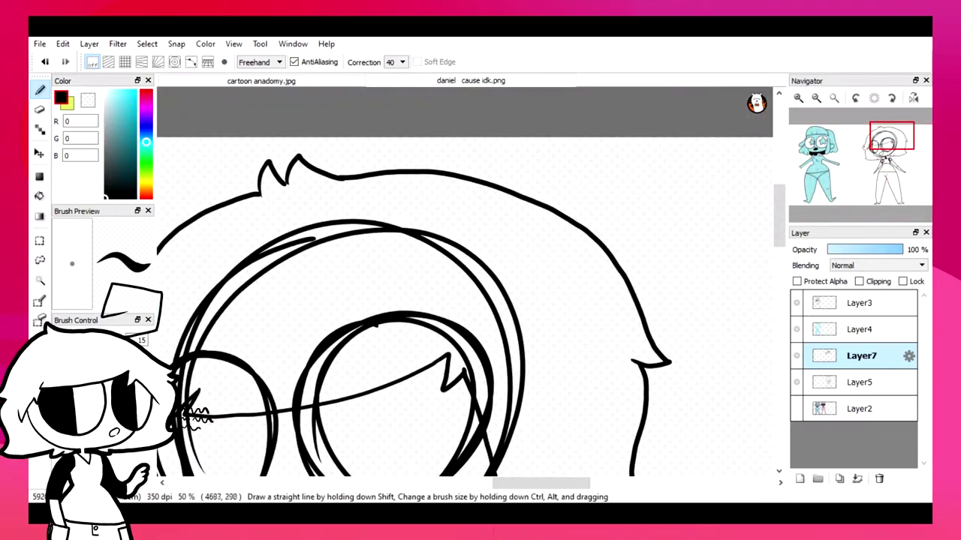
Set the canvas height to 3330 pixels using the Center anchor.
key(ctrl+minus)
key(ctrl+minus)
key(ctrl+minus)
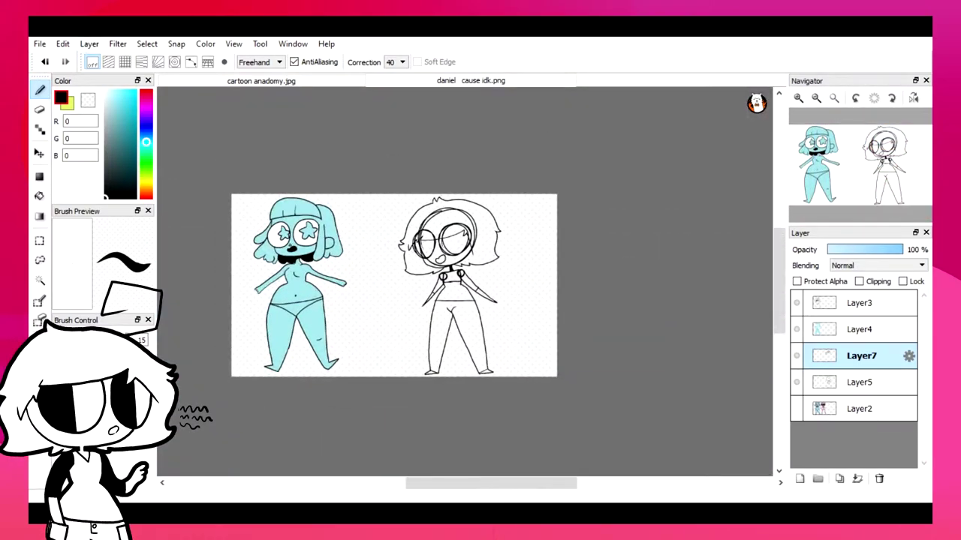
key(ctrl+alt+c)
double_click(467, 386)
text(3400)
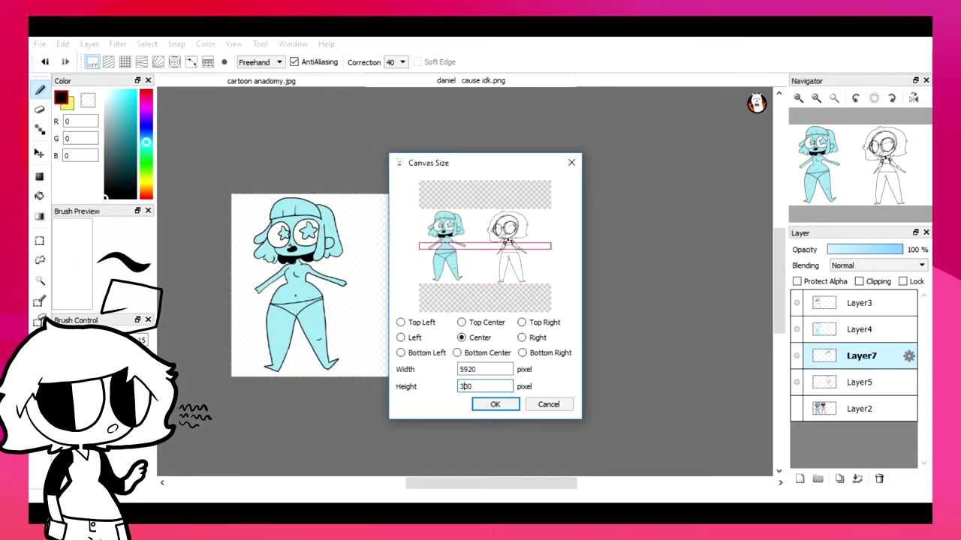
key(BackSpace)
text(3)
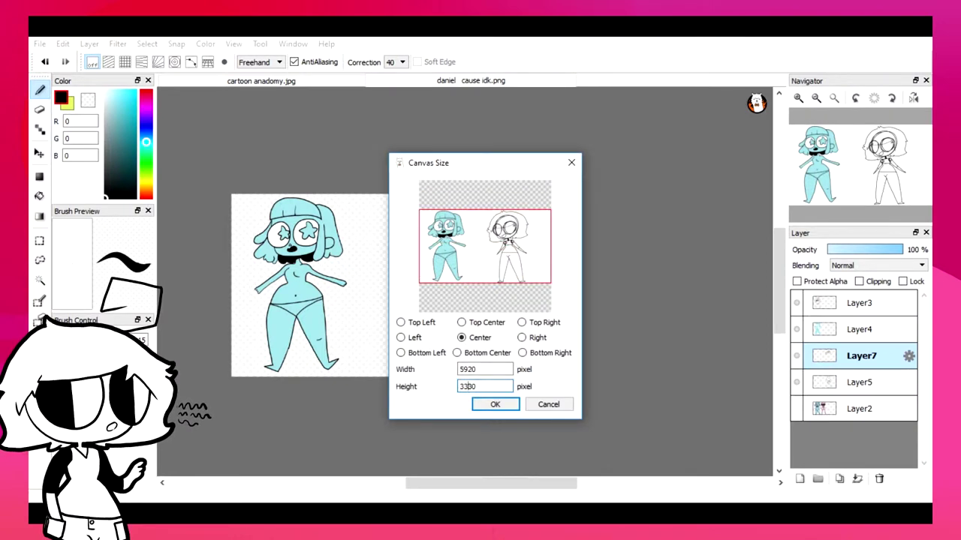
key(Return)
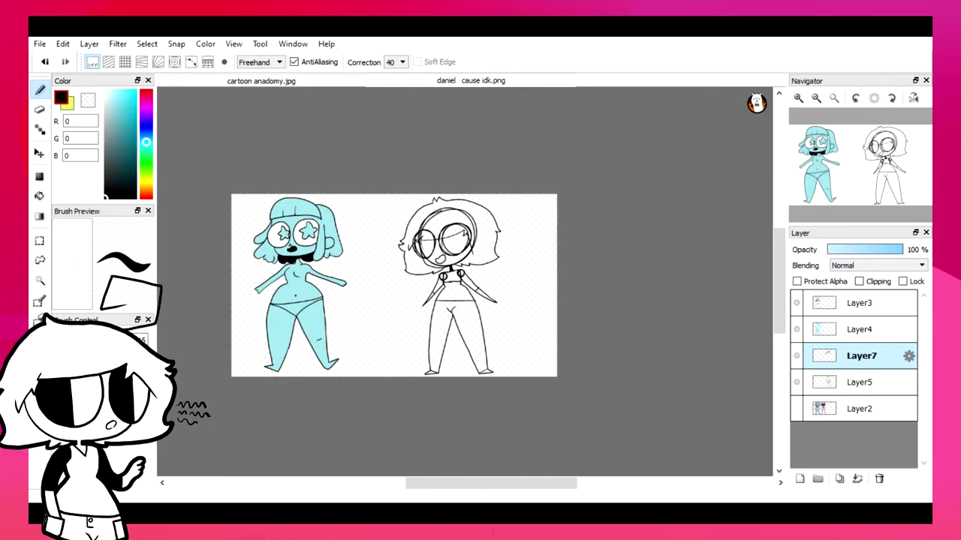
Merge the face and hair layer down into the body construction layer and lower its opacity to about 29%.
scroll(534, 188, up, 5)
drag(544, 269, 523, 221)
drag(884, 130, 884, 158)
click(857, 479)
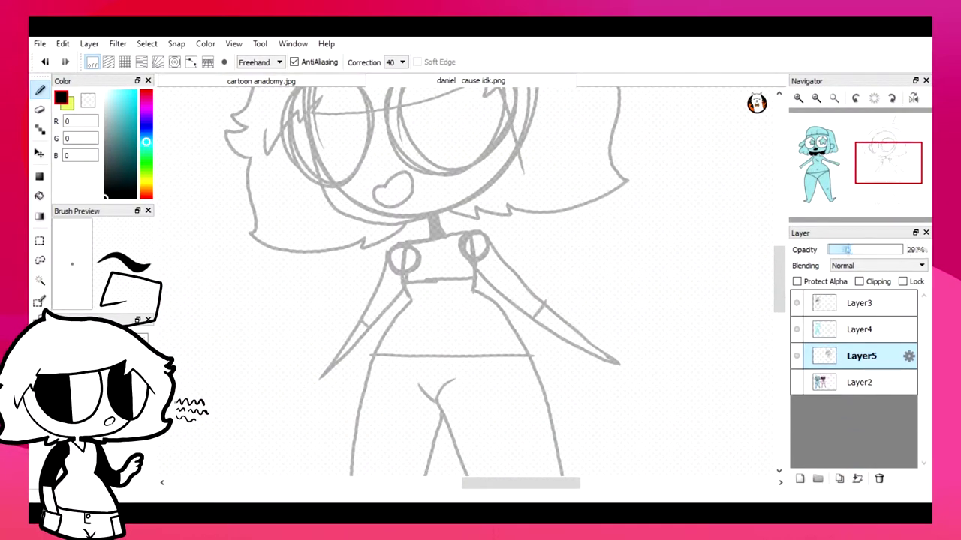
Add a new layer above the faded sketch and ink the fringe's long curved edge across both eyes.
key(ctrl+shift+n)
scroll(420, 150, up, 3)
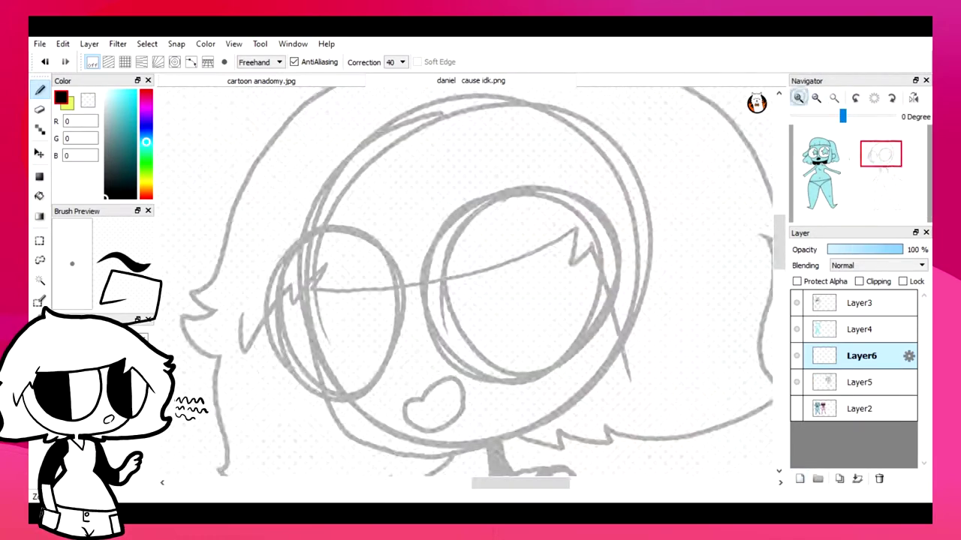
mouse_move(265, 291)
mouse_down()
mouse_move(284, 260)
mouse_move(284, 293)
mouse_move(386, 286)
mouse_move(547, 248)
mouse_move(615, 214)
mouse_up()
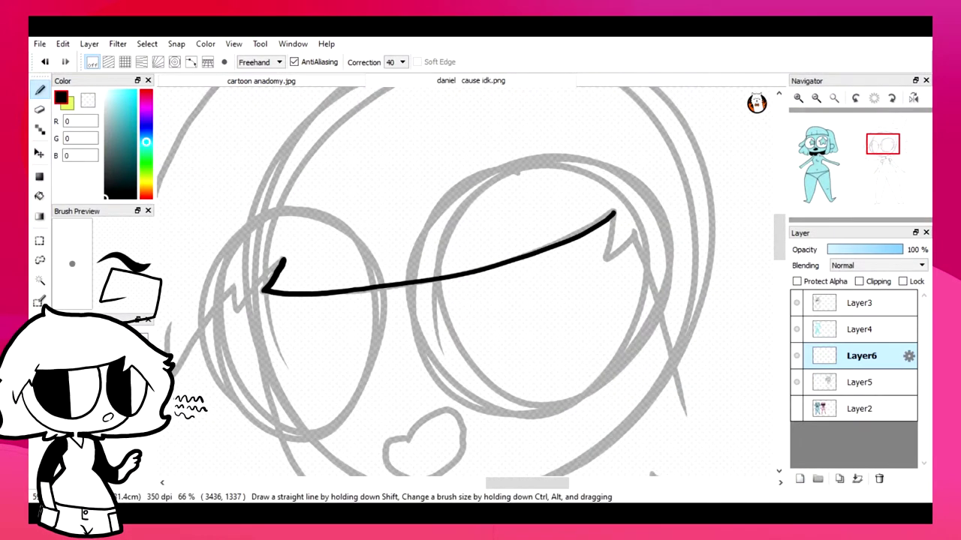
Ink the jagged tips and pointed side strands at both ends of the fringe.
key(ctrl+plus)
mouse_move(687, 176)
mouse_down()
mouse_move(679, 217)
mouse_move(721, 215)
mouse_up()
drag(882, 145, 893, 154)
drag(375, 180, 442, 431)
mouse_move(893, 155)
mouse_down()
mouse_move(869, 160)
mouse_move(869, 149)
mouse_up()
drag(521, 111, 442, 159)
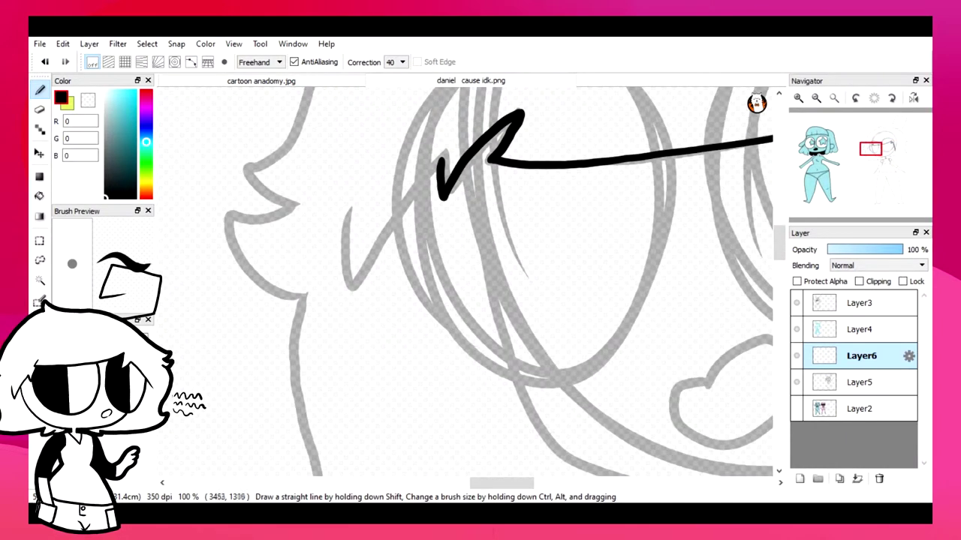
mouse_move(443, 197)
mouse_down()
mouse_move(347, 298)
mouse_move(342, 201)
mouse_up()
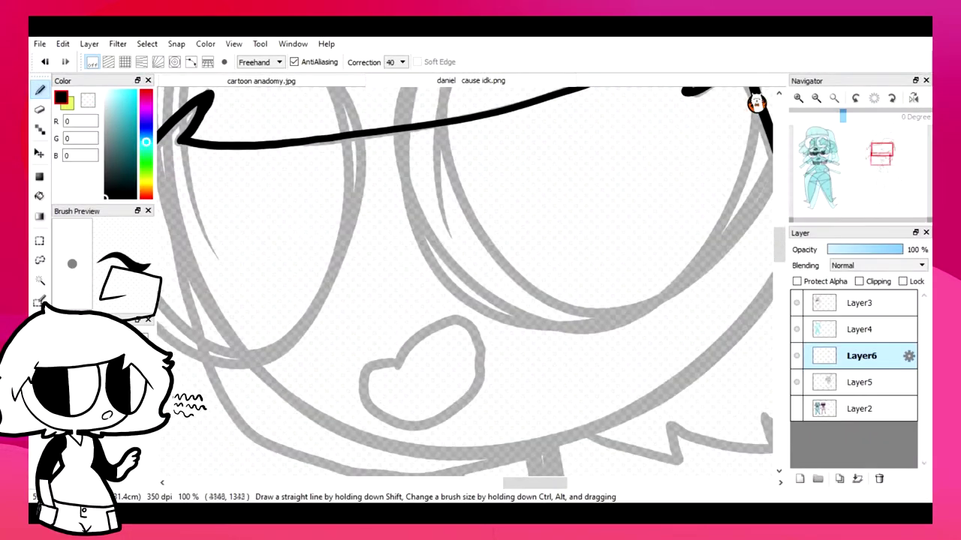
Ink both eye outlines below the fringe with a vertical pupil line in each, and the heart-like mouth.
drag(179, 281, 698, 308)
mouse_move(418, 186)
mouse_down()
mouse_move(428, 242)
mouse_move(469, 297)
mouse_move(539, 318)
mouse_move(634, 283)
mouse_up()
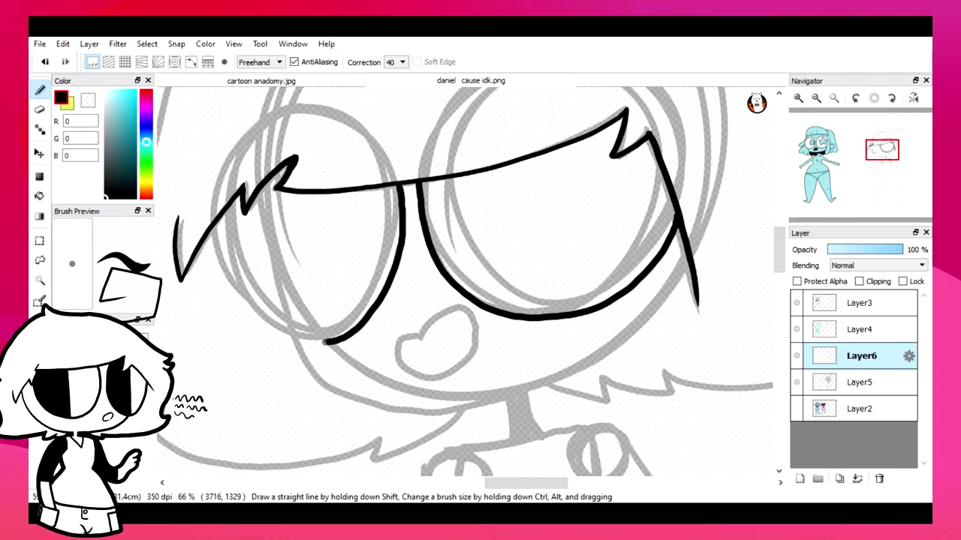
scroll(395, 359, up, 3)
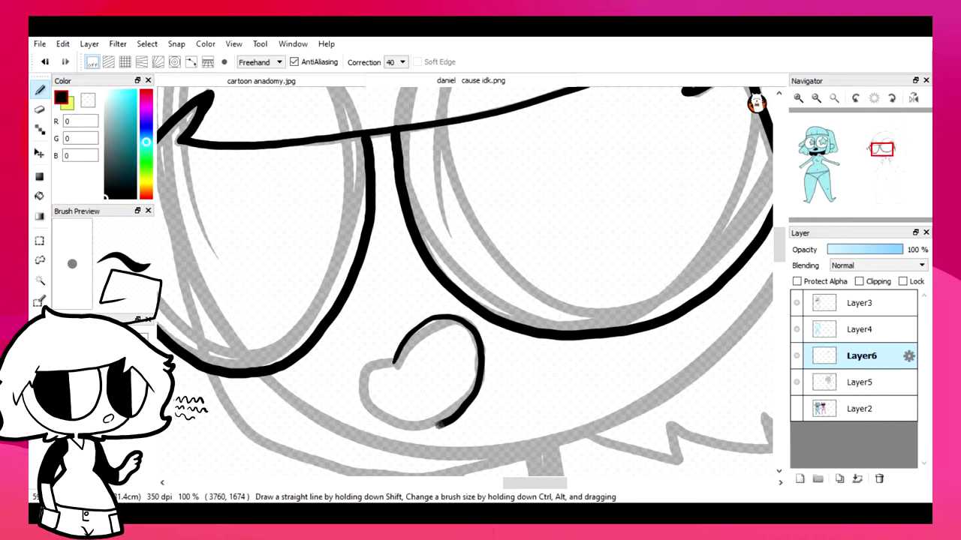
scroll(468, 283, down, 3)
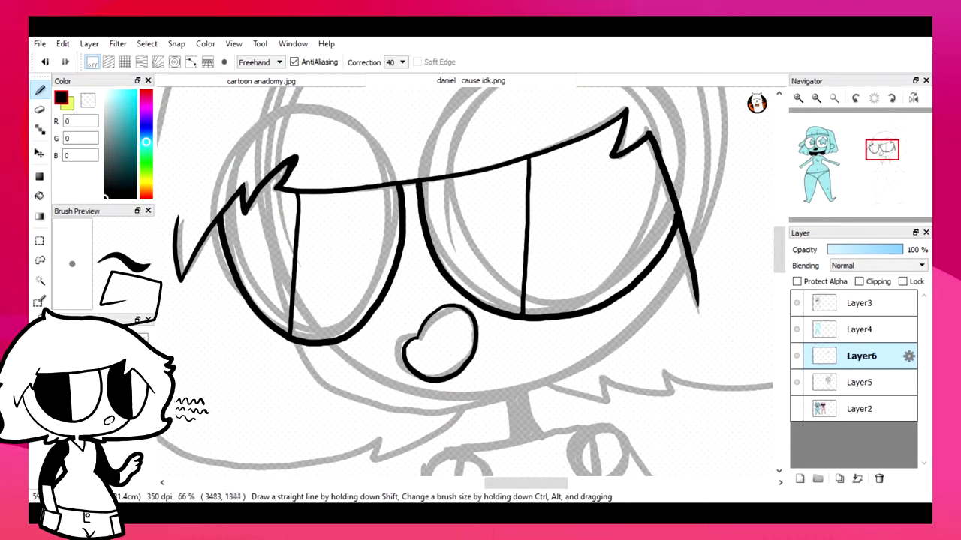
Ink the jawline from below the left eye to the neck and from the neck up to the right fringe strand.
scroll(466, 281, down, 2)
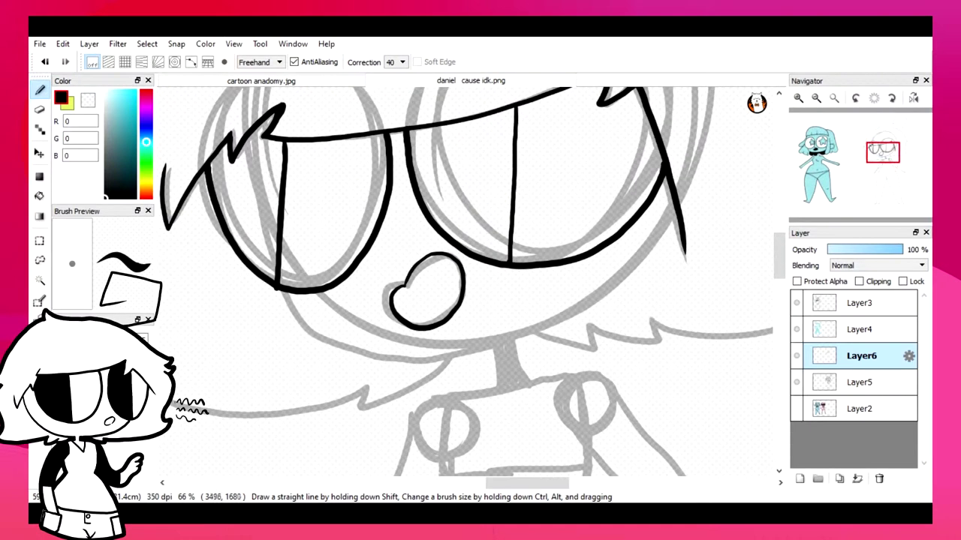
mouse_move(328, 345)
mouse_down()
mouse_move(392, 359)
mouse_move(494, 344)
mouse_move(500, 381)
mouse_move(515, 336)
mouse_move(557, 323)
mouse_move(639, 267)
mouse_up()
key(ctrl+z)
key(ctrl+z)
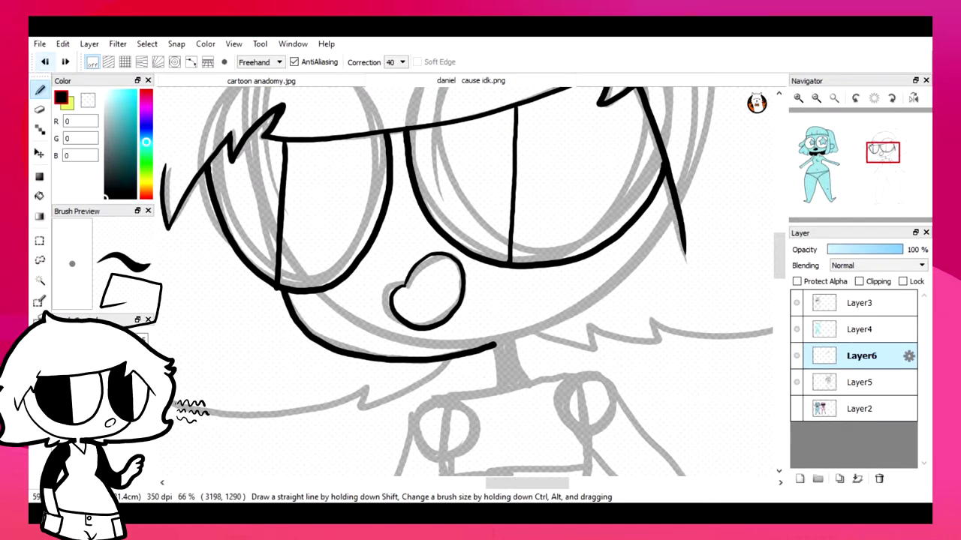
scroll(466, 285, down, 2)
scroll(466, 285, up, 4)
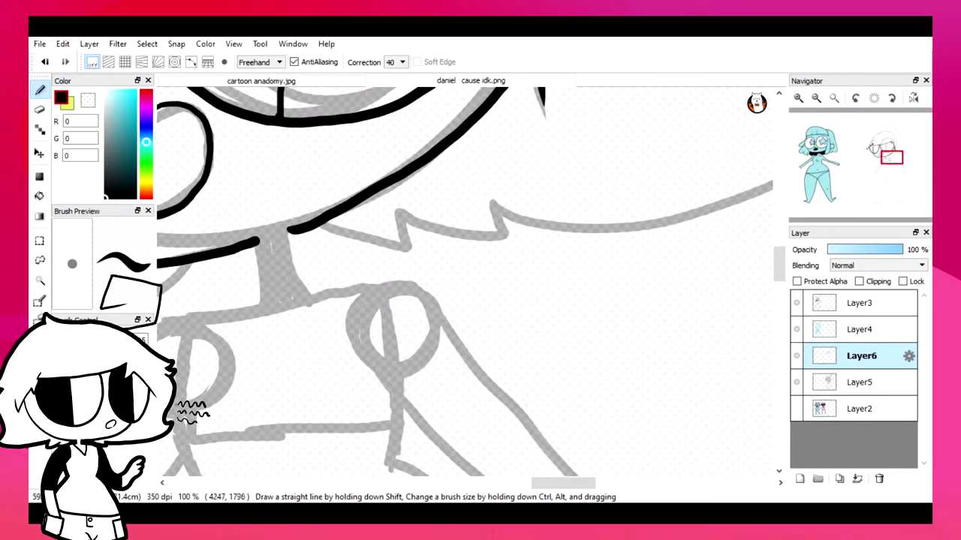
Ink the right side of the hair from the spiky ends beside the neck up to the pointed side flick.
drag(319, 248, 514, 206)
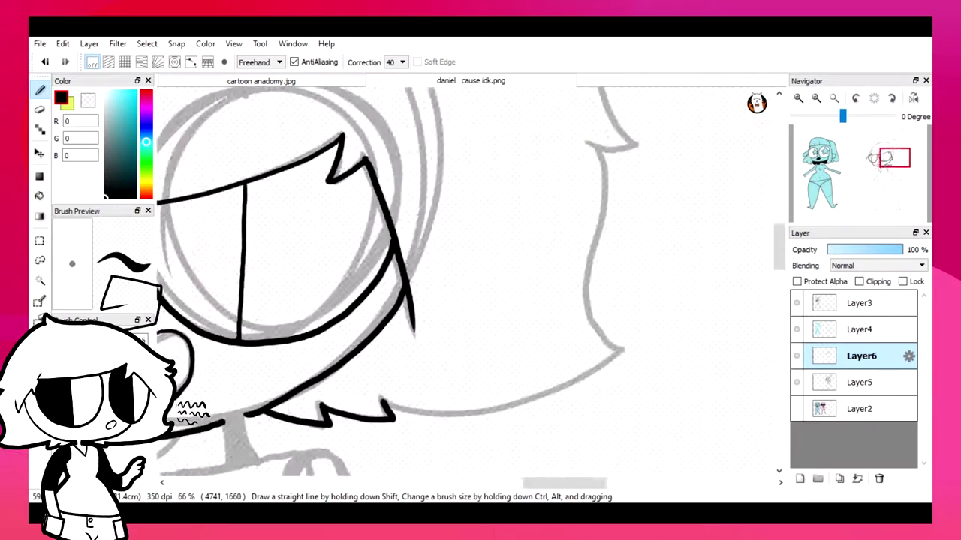
scroll(465, 285, down, 1)
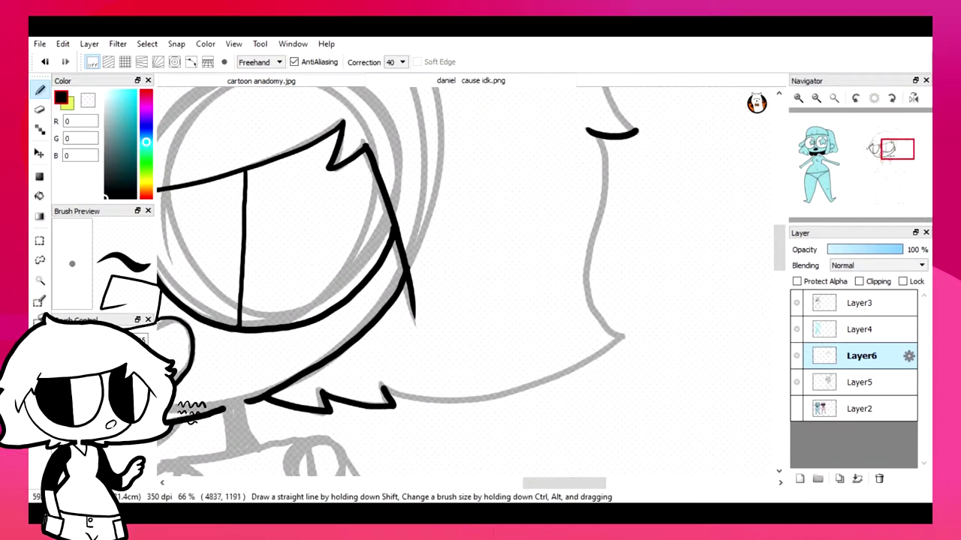
drag(601, 138, 594, 231)
mouse_move(410, 396)
mouse_down()
mouse_move(518, 395)
mouse_move(605, 349)
mouse_up()
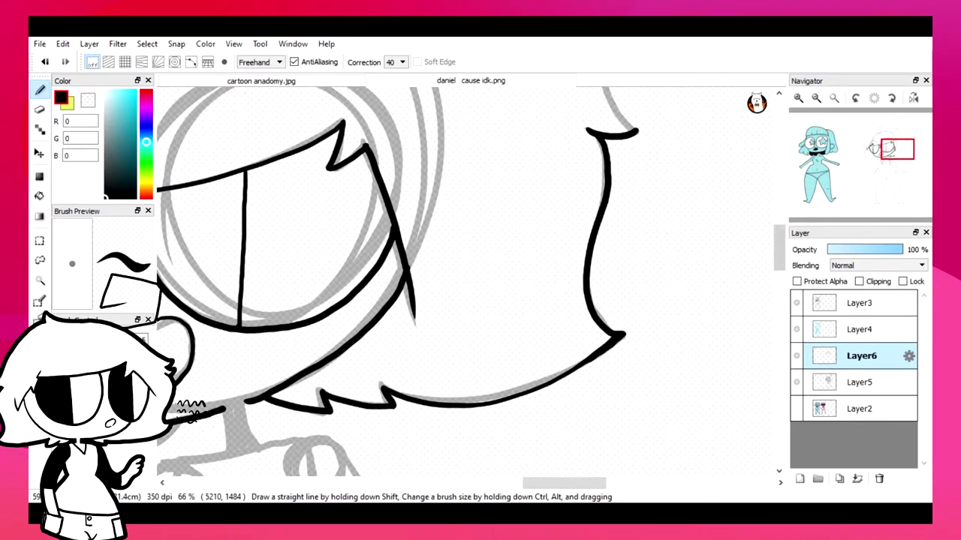
Ink the top of the hair from the right side flick over to the spiky crown tuft.
scroll(277, 106, up, 10)
scroll(278, 106, left, 5)
mouse_move(283, 110)
mouse_down()
mouse_move(357, 125)
mouse_move(451, 121)
mouse_move(550, 150)
mouse_move(640, 198)
mouse_up()
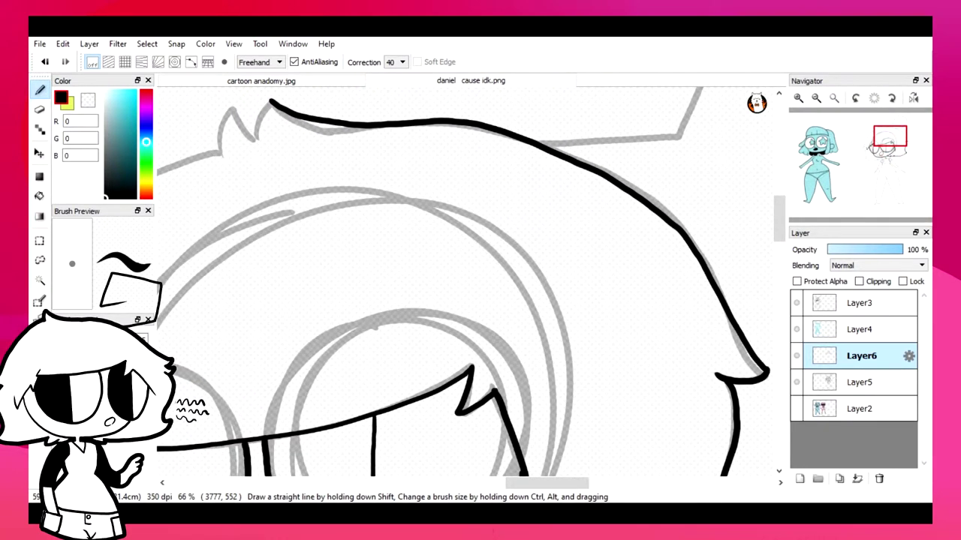
scroll(461, 288, left, 5)
scroll(461, 288, up, 1)
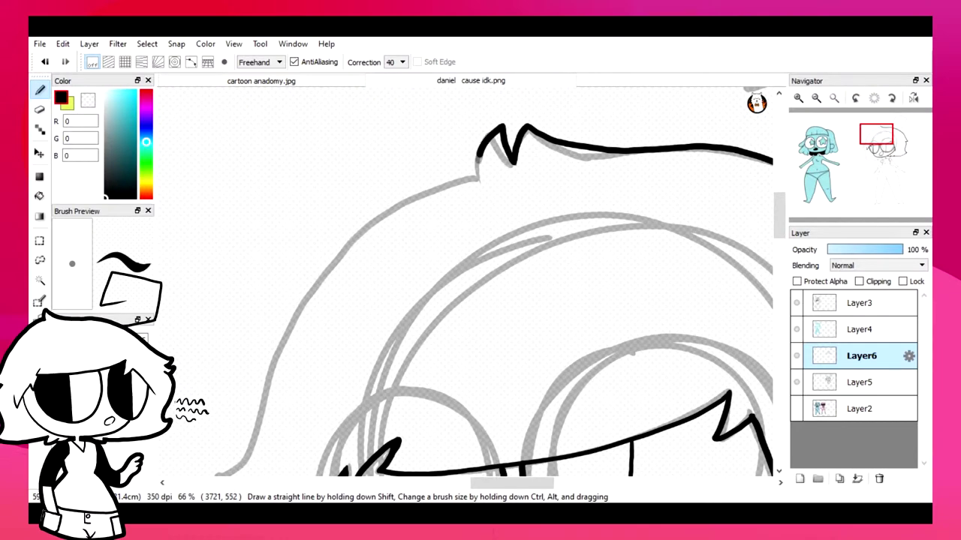
Ink the left side of the hair from the crown tuft down past the side spikes and around towards the neck.
scroll(480, 285, left, 2)
scroll(481, 285, down, 1)
mouse_move(595, 111)
mouse_down()
mouse_move(450, 188)
mouse_move(374, 346)
mouse_move(327, 411)
mouse_move(366, 429)
mouse_up()
scroll(466, 281, down, 3)
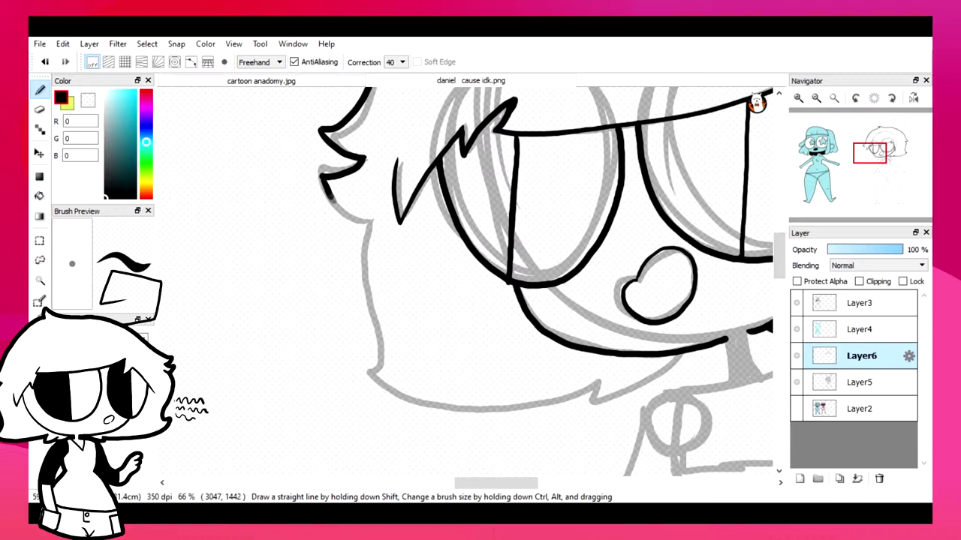
mouse_move(362, 267)
mouse_down()
mouse_move(381, 344)
mouse_move(368, 368)
mouse_move(387, 388)
mouse_move(497, 407)
mouse_move(601, 389)
mouse_up()
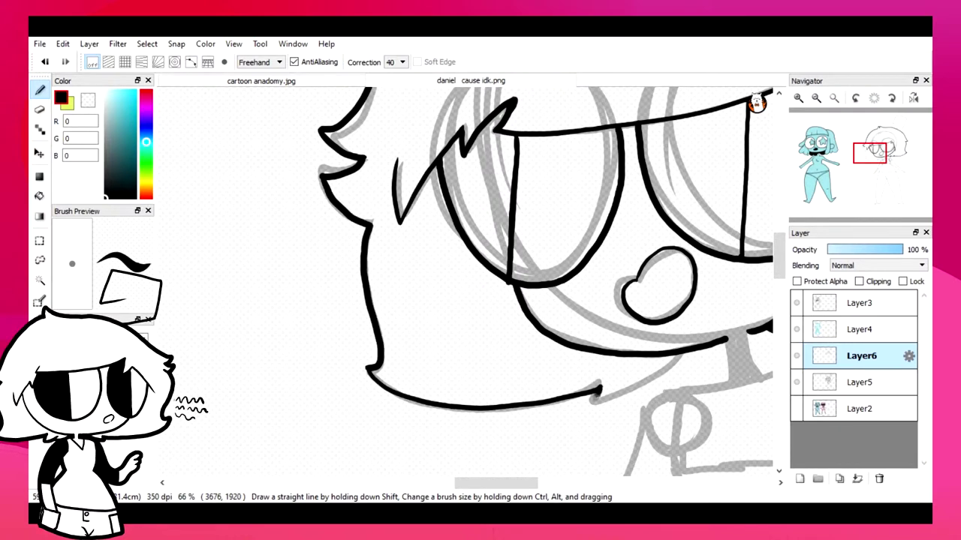
Move the inked head slightly down relative to the body sketch.
key(ctrl+minus)
key(ctrl+minus)
key(ctrl+minus)
key(v)
drag(510, 225, 511, 231)
key(ctrl+plus)
key(ctrl+plus)
key(ctrl+plus)
key(ctrl+plus)
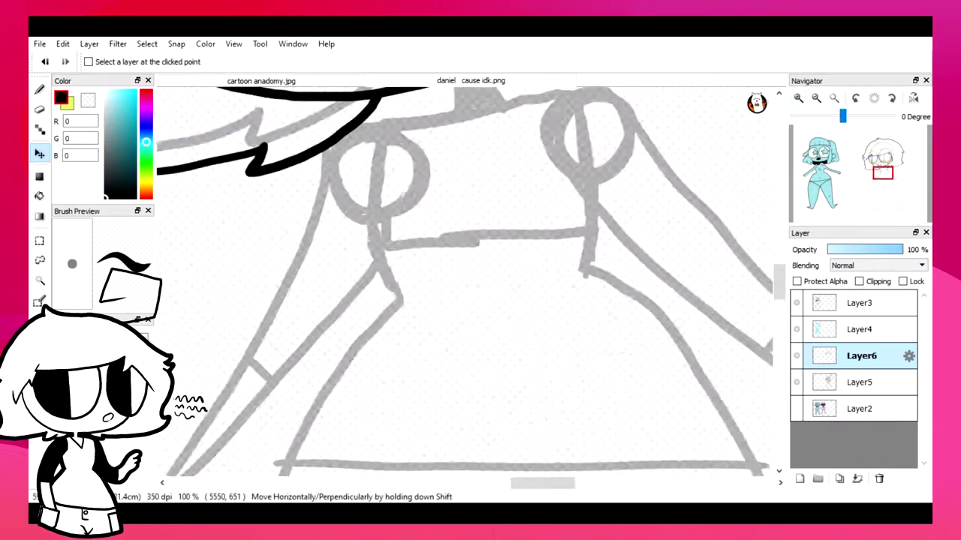
Ink the two short neck lines below the jaw.
key(b)
drag(524, 338, 535, 371)
key(ctrl+minus)
key(ctrl+minus)
key(ctrl+minus)
scroll(466, 281, down, 4)
Fill the right part of each eye and the mouth with black, hiding the sketch layer to check and showing it again.
click(796, 382)
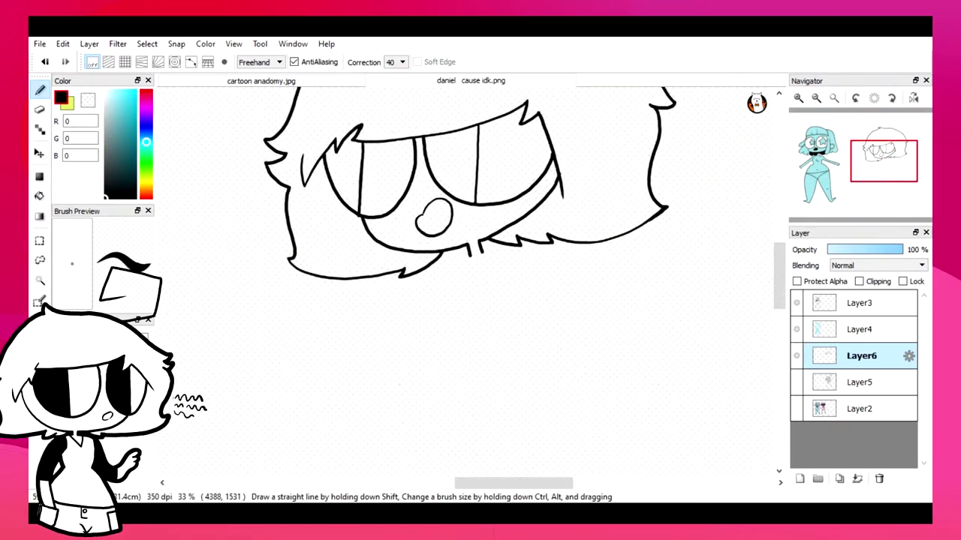
click(796, 382)
click(40, 196)
click(796, 382)
click(518, 154)
click(386, 177)
click(433, 218)
click(797, 382)
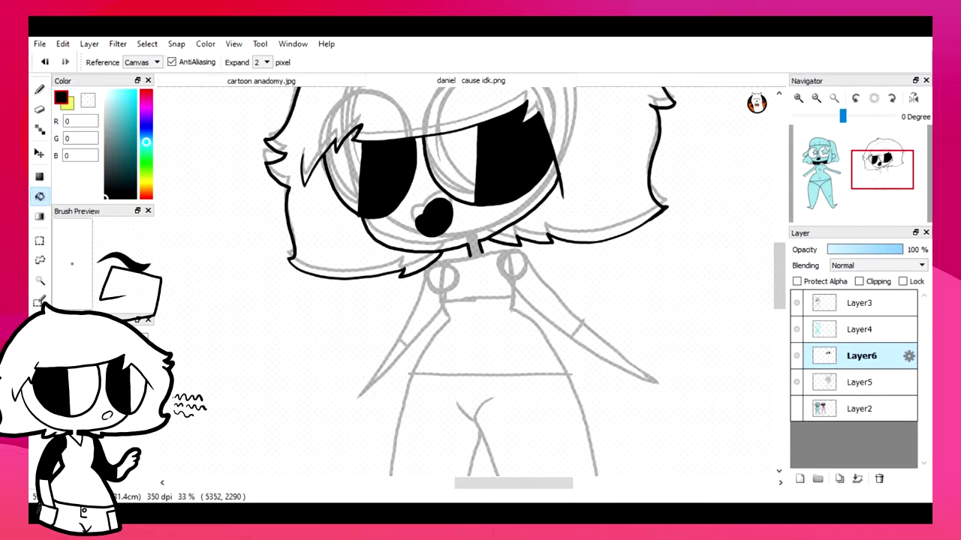
Ink the shoulder line, the right arm with its sleeve cuff and fingers, and the upper sides of the torso.
key(ctrl+plus)
key(b)
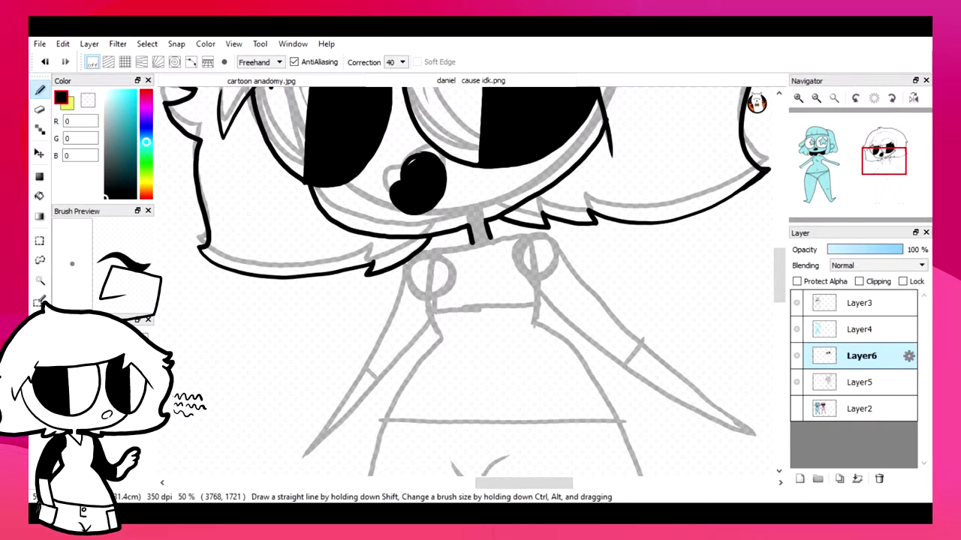
scroll(465, 282, down, 2)
key(ctrl+plus)
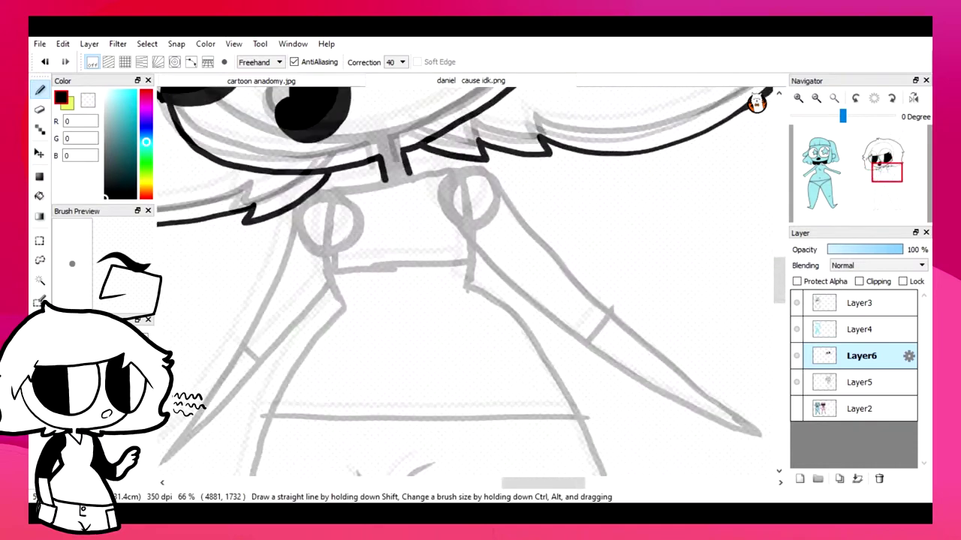
scroll(466, 281, right, 2)
mouse_move(342, 147)
mouse_down()
mouse_move(513, 246)
mouse_move(683, 403)
mouse_move(548, 365)
mouse_move(420, 237)
mouse_up()
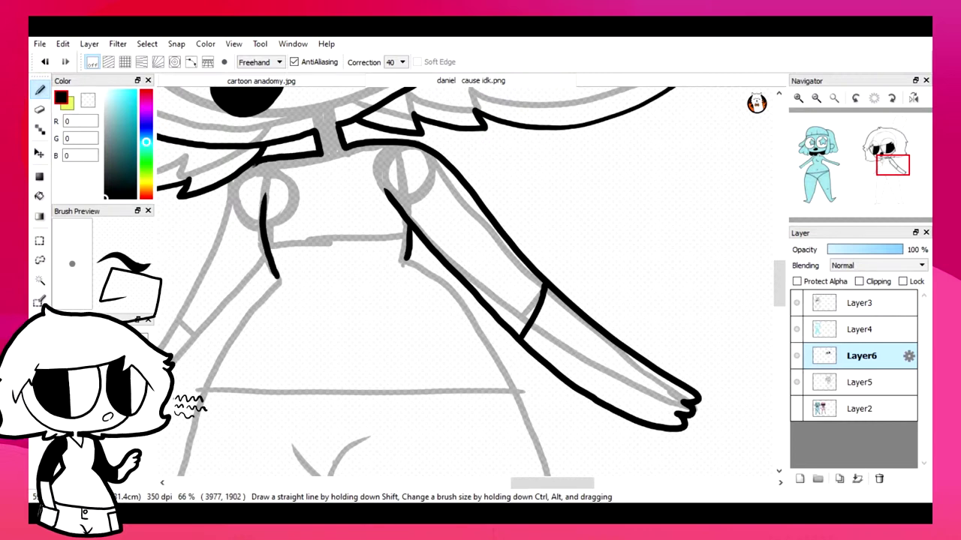
Ink the left arm with its sleeve cuff and fingers, and both sides of the waist down to the hips.
drag(501, 134, 377, 291)
mouse_move(375, 336)
mouse_down()
mouse_move(462, 272)
mouse_move(550, 153)
mouse_up()
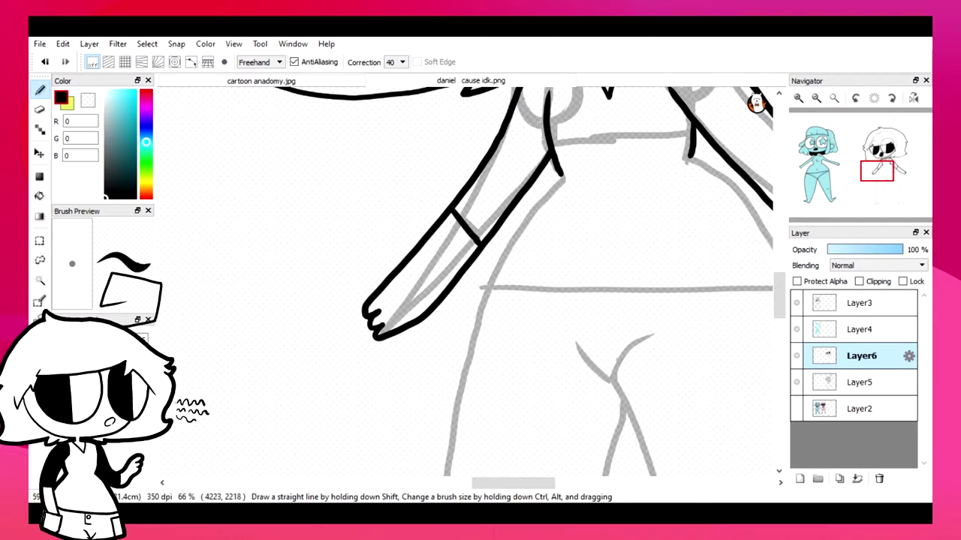
drag(526, 187, 422, 392)
drag(450, 360, 357, 154)
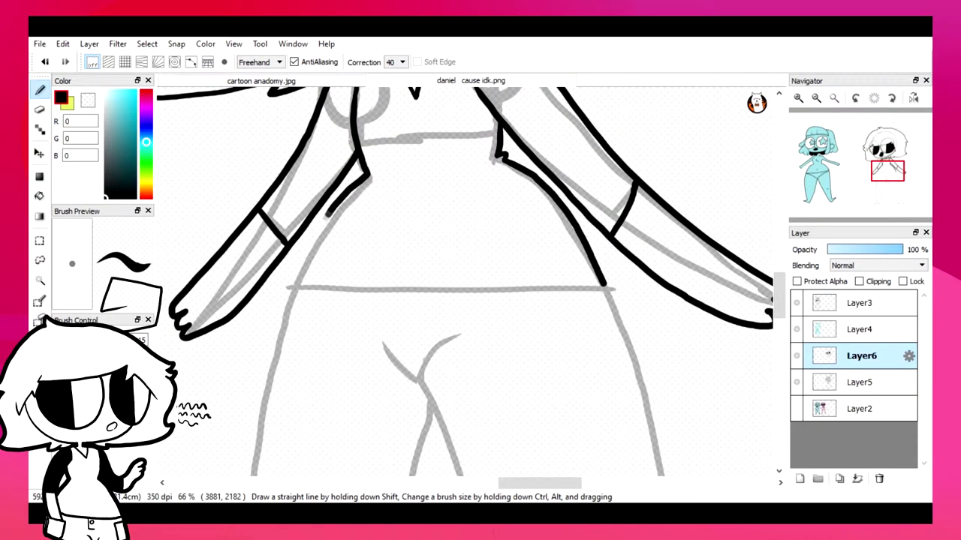
Ink the right leg's outer edge from hip to ankle and its pointed foot, redoing the unwanted stroke.
key(ctrl+minus)
key(ctrl+minus)
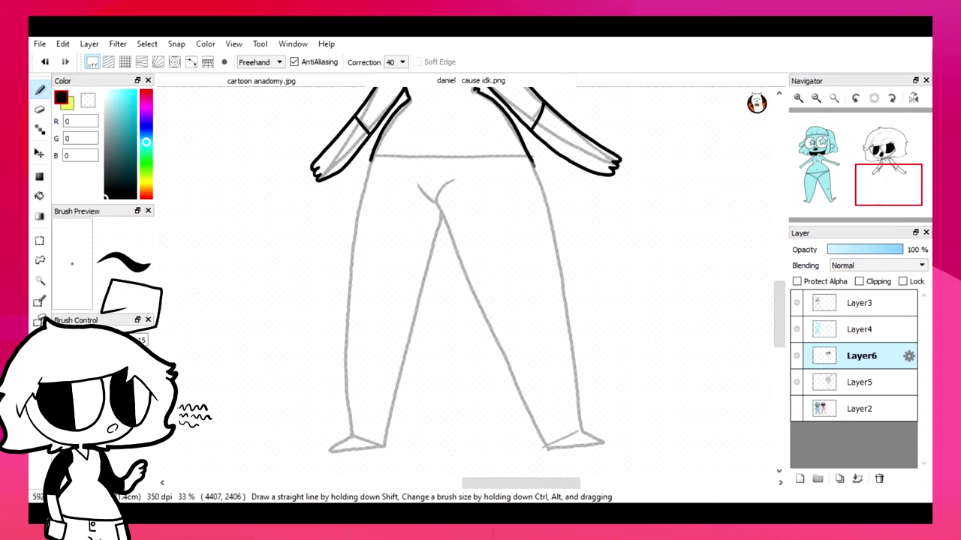
key(ctrl+plus)
key(ctrl+plus)
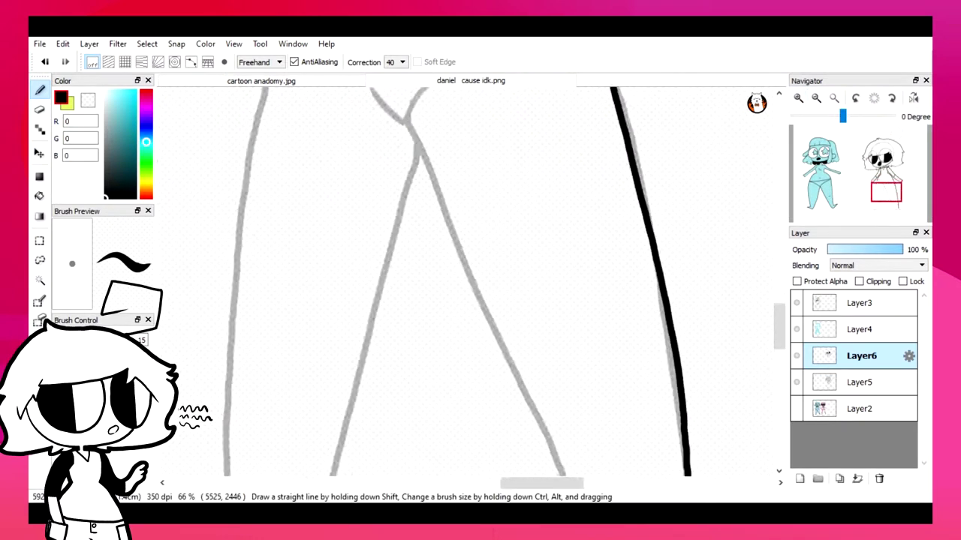
key(ctrl+z)
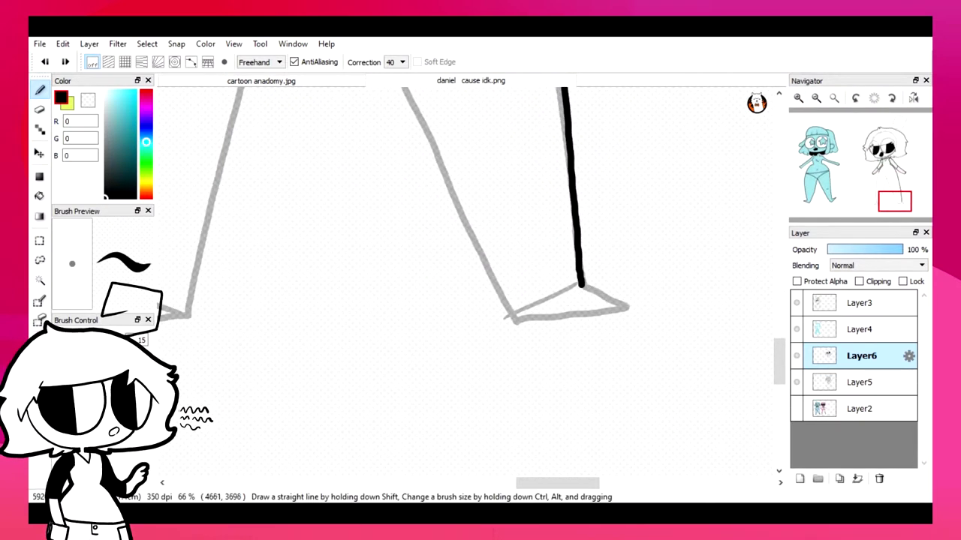
key(ctrl+minus)
key(ctrl+minus)
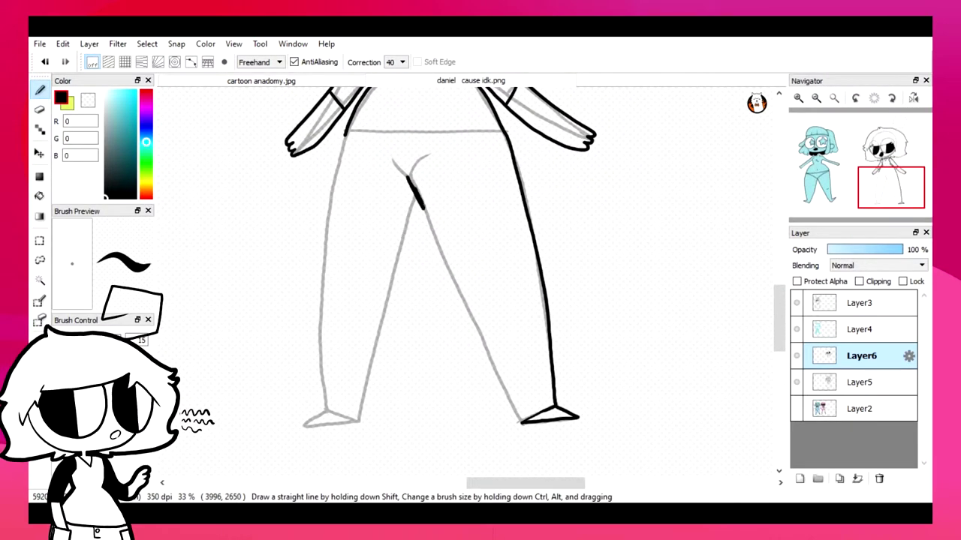
Ink the right leg's inner edge and the two curved fold lines at the crotch.
click(520, 422)
key(ctrl+plus)
key(ctrl+plus)
key(ctrl+plus)
mouse_move(589, 387)
mouse_down()
mouse_move(630, 327)
mouse_move(541, 334)
mouse_up()
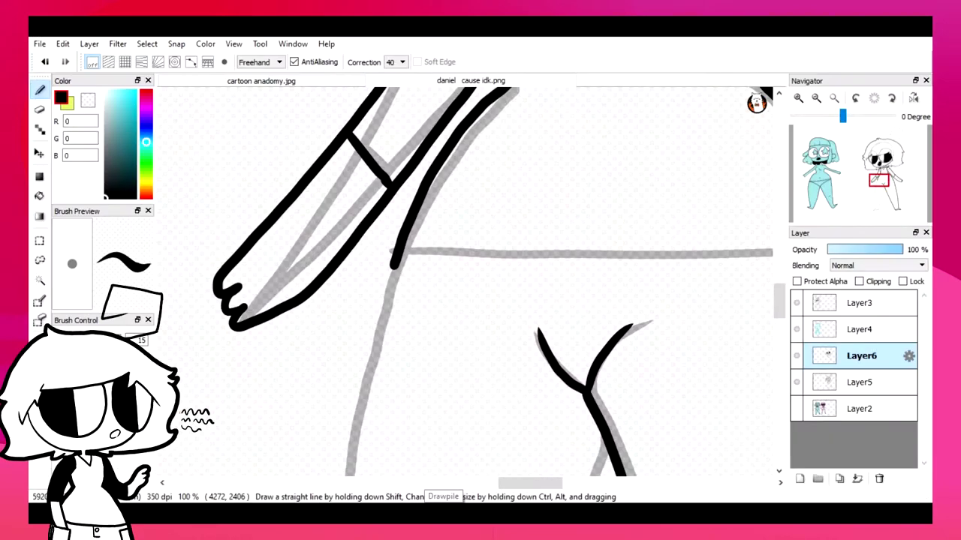
Ink the left leg's outer and inner edges and its pointed foot.
scroll(480, 285, down, 3)
key(ctrl+minus)
scroll(481, 285, right, 2)
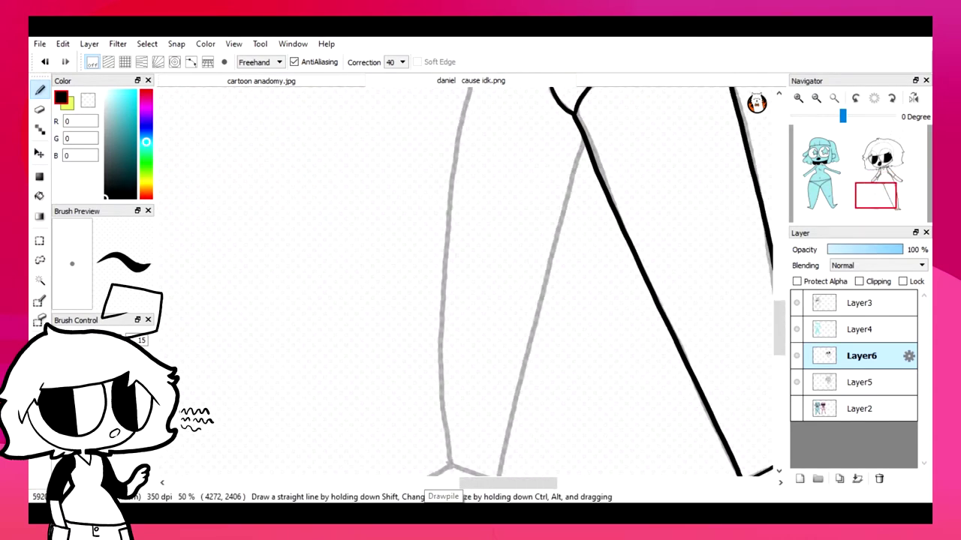
key(ctrl+minus)
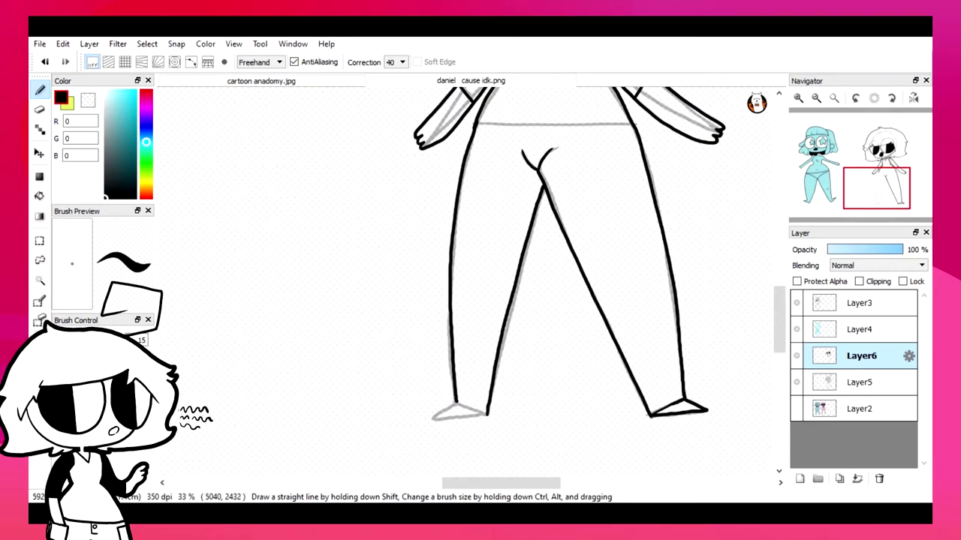
key(ctrl+plus)
key(ctrl+plus)
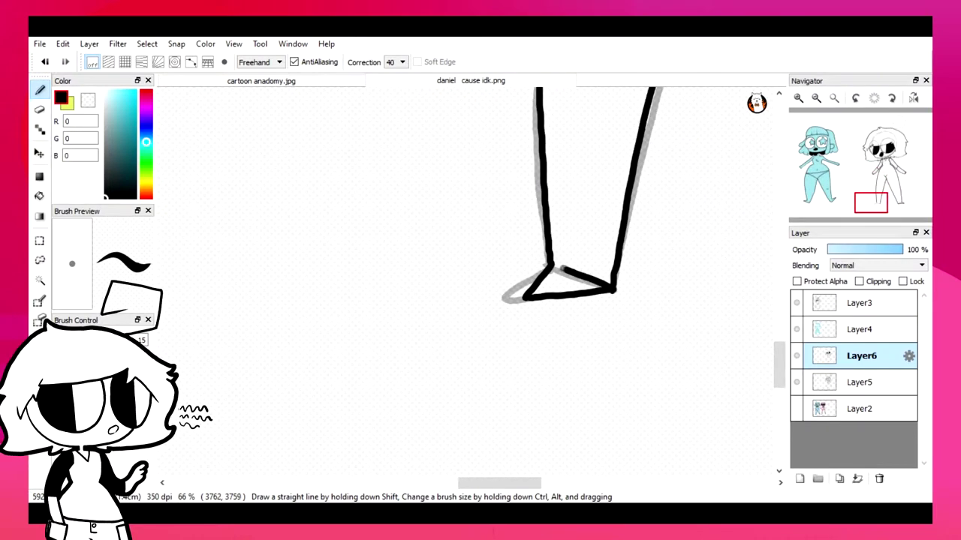
Ink the horizontal waistband line across the hips.
scroll(465, 285, up, 3)
key(ctrl+minus)
key(ctrl+minus)
key(ctrl+plus)
key(ctrl+plus)
scroll(465, 285, down, 3)
drag(360, 222, 668, 223)
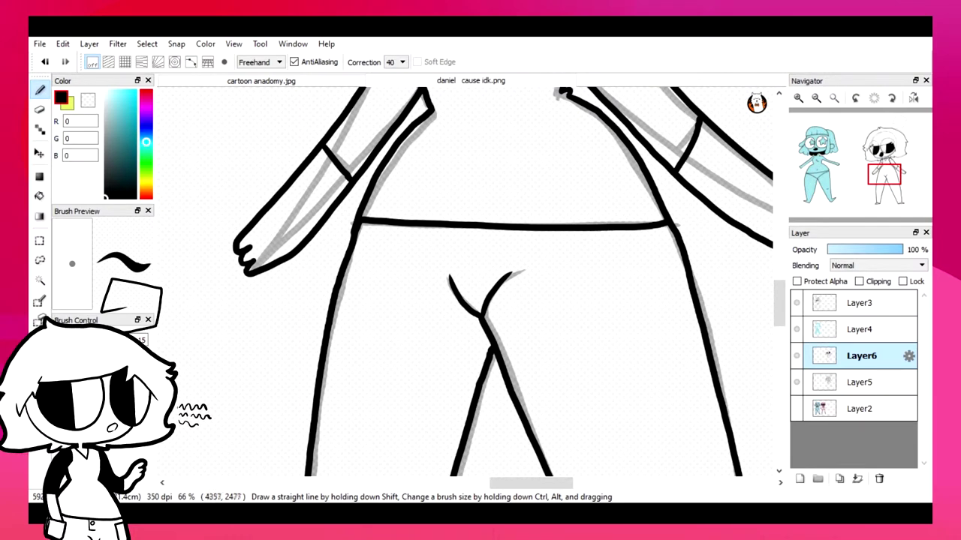
Ink the trouser fly with a round button below the waistband and a pointed pocket on the right hip.
scroll(465, 286, up, 2)
scroll(465, 285, down, 3)
mouse_move(676, 151)
mouse_down()
mouse_move(608, 159)
mouse_move(695, 255)
mouse_up()
scroll(465, 285, down, 2)
scroll(466, 285, right, 2)
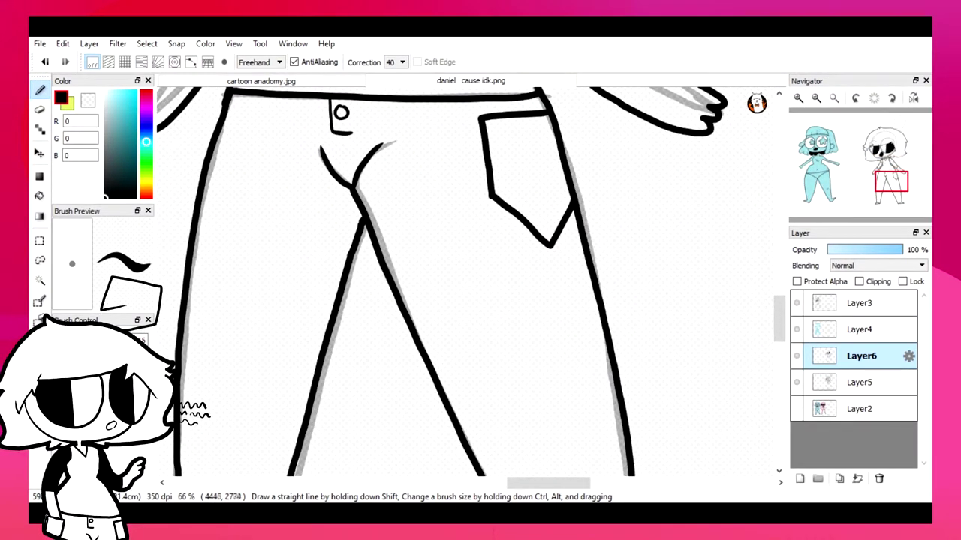
Ink the trouser seam running down from the right pocket's tip and a matching pointed pocket on the left hip.
drag(552, 246, 599, 409)
scroll(466, 285, down, 2)
scroll(465, 285, up, 3)
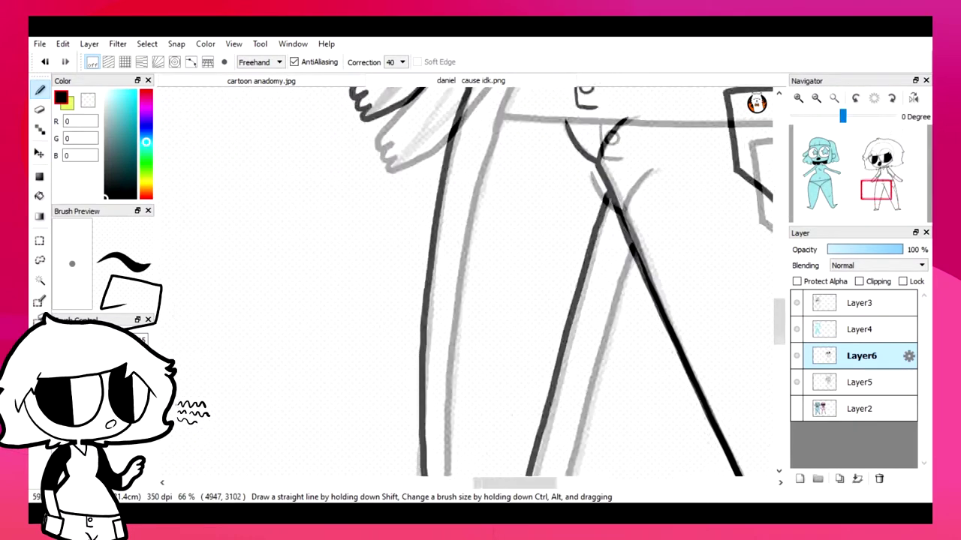
scroll(465, 285, left, 2)
drag(422, 232, 382, 262)
scroll(466, 286, down, 4)
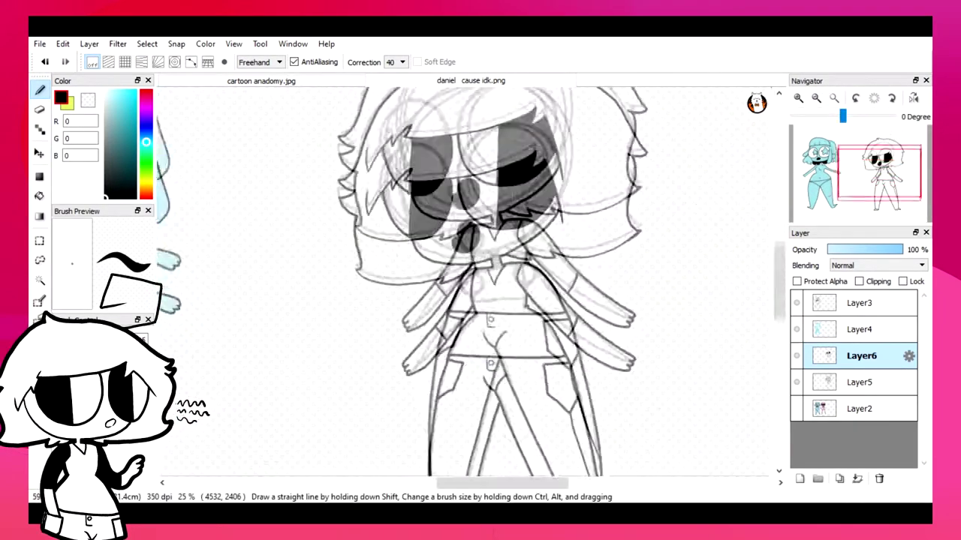
Fill the second figure's pointed feet and both upper sleeves with solid black.
key(g)
click(439, 409)
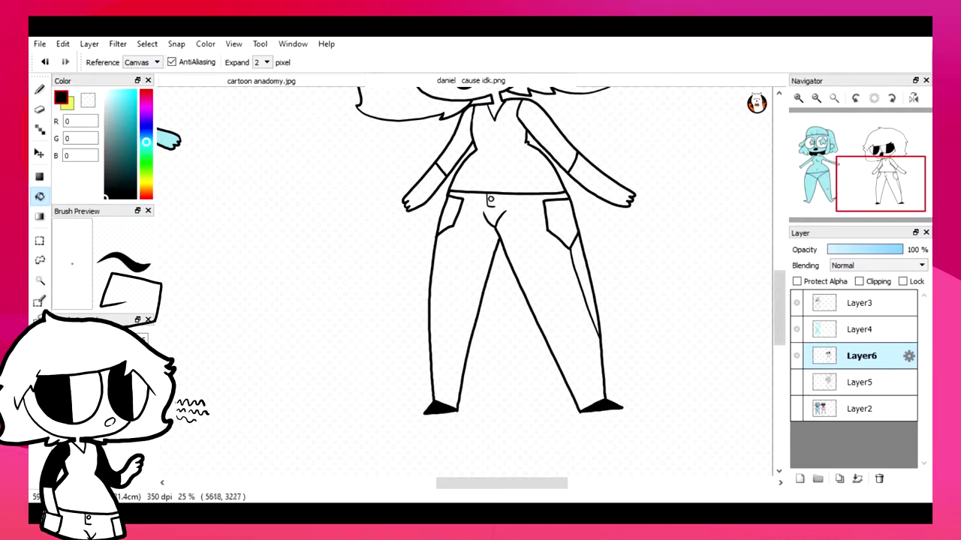
scroll(466, 286, up, 3)
click(432, 300)
click(544, 292)
scroll(466, 285, down, 2)
scroll(465, 285, up, 2)
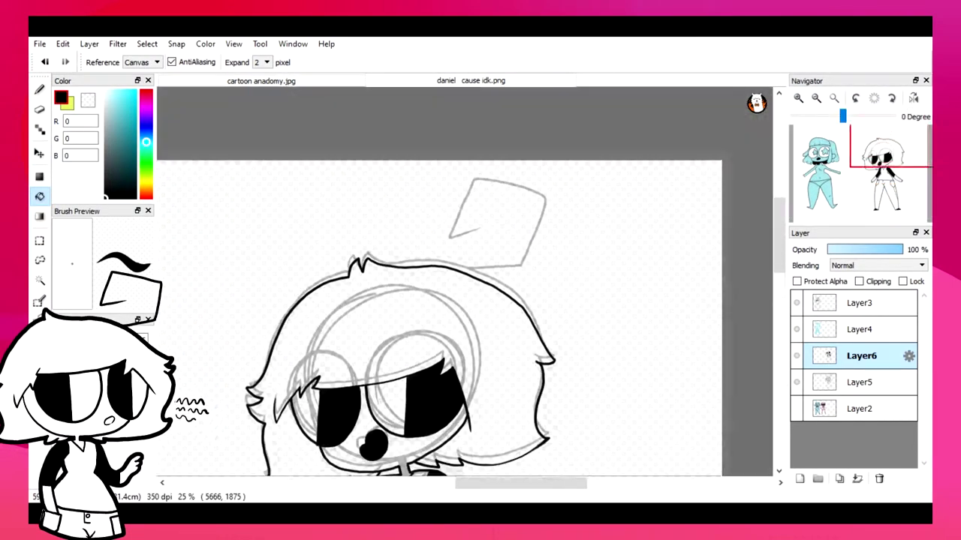
Ink the large angular hair curl rising from the top of the head, following the faded sketch.
scroll(465, 285, up, 2)
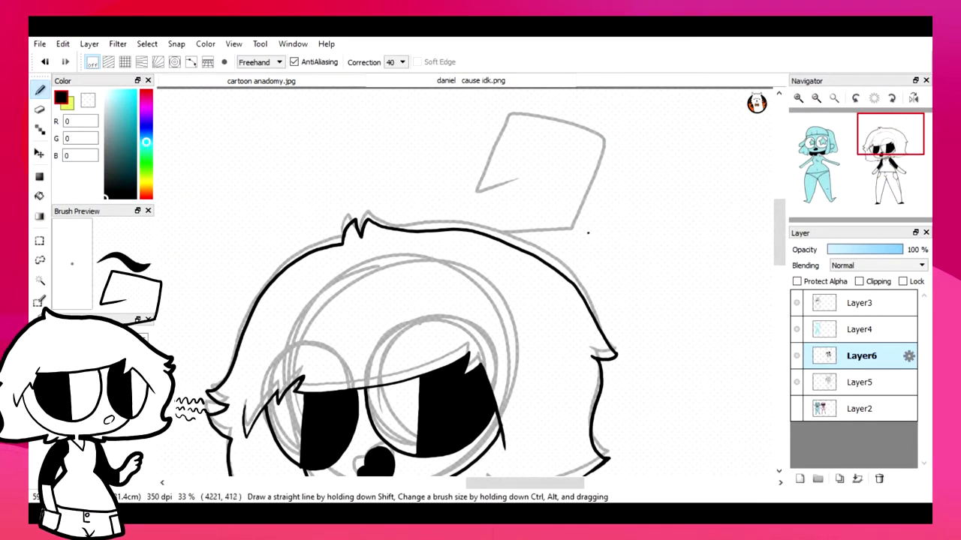
key(ctrl+z)
scroll(465, 285, up, 1)
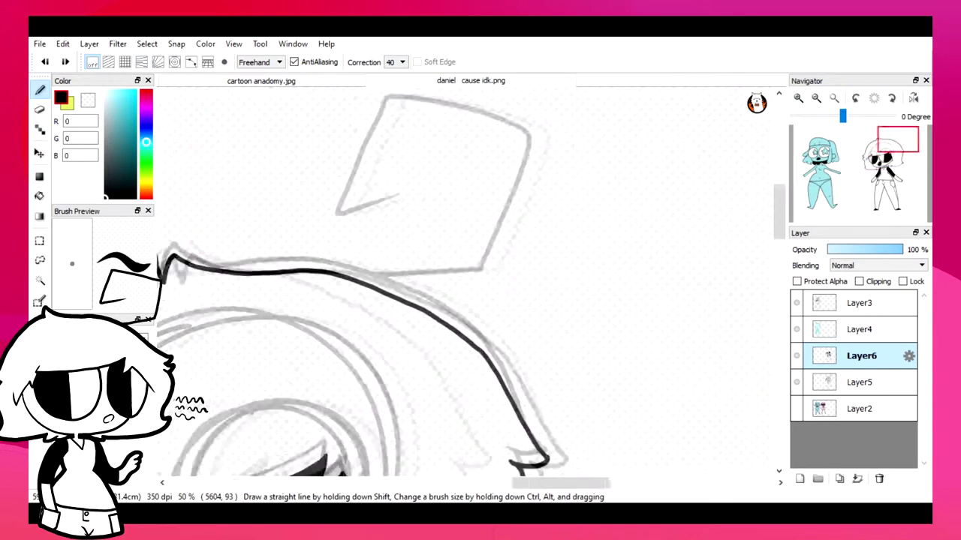
mouse_move(448, 341)
mouse_down()
mouse_move(584, 218)
mouse_move(472, 228)
mouse_up()
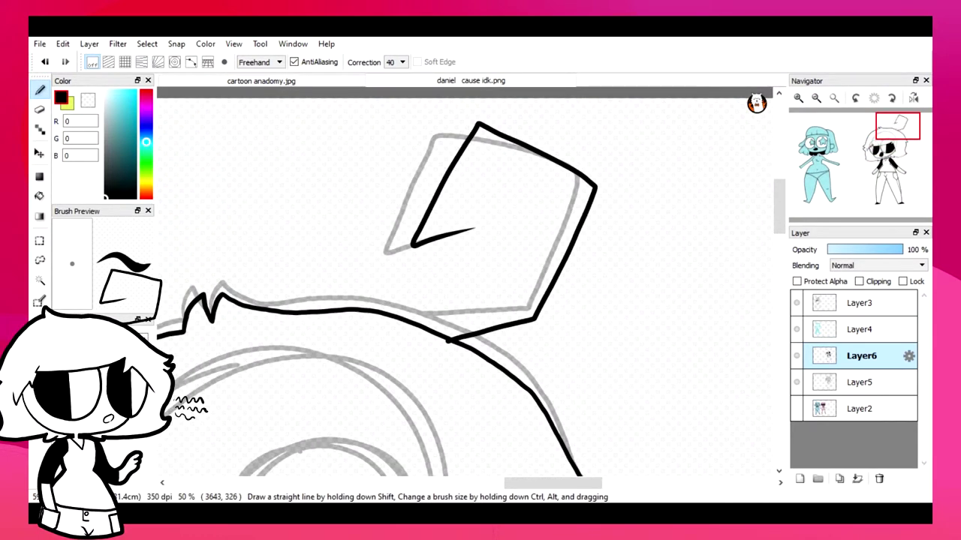
key(e)
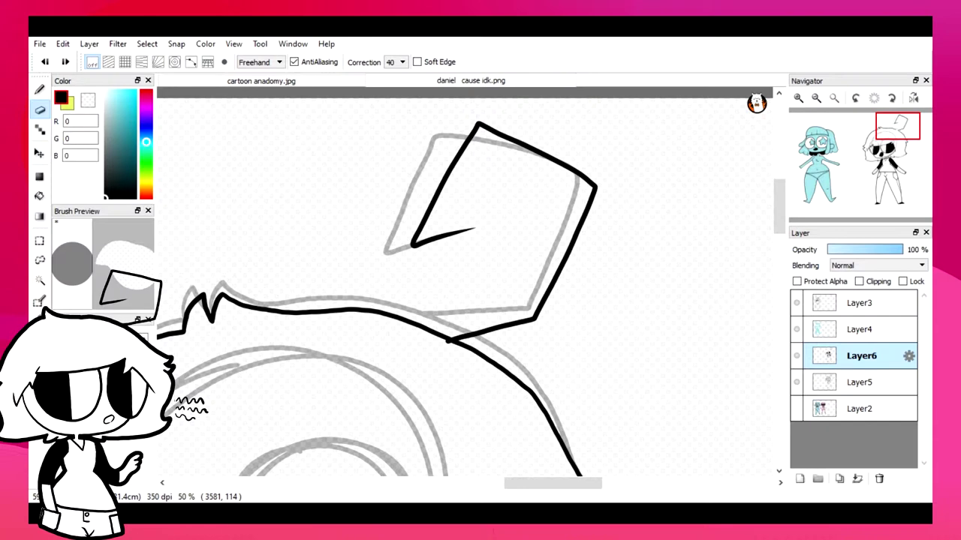
Hide the Layer5 sketch and add a new layer above it, with white as the bucket fill colour.
scroll(465, 285, down, 1)
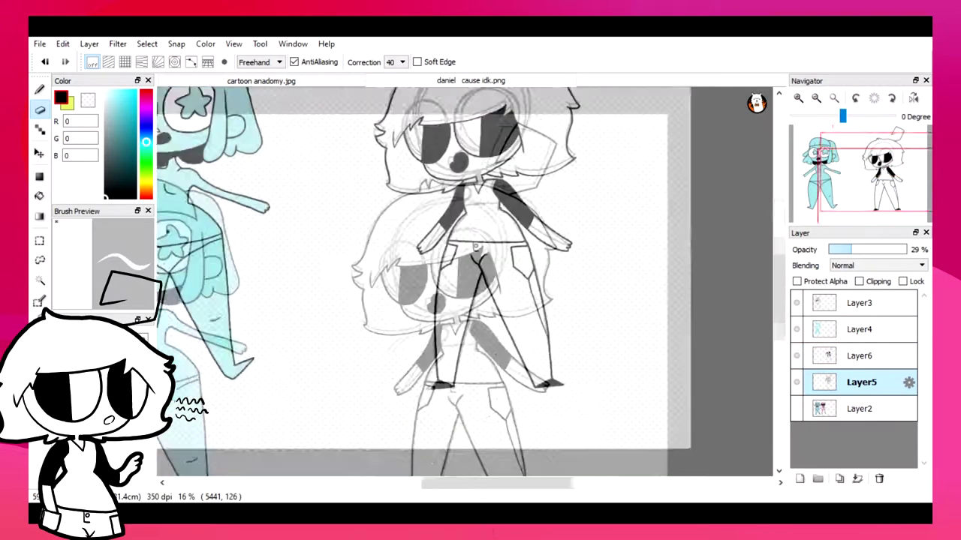
click(800, 479)
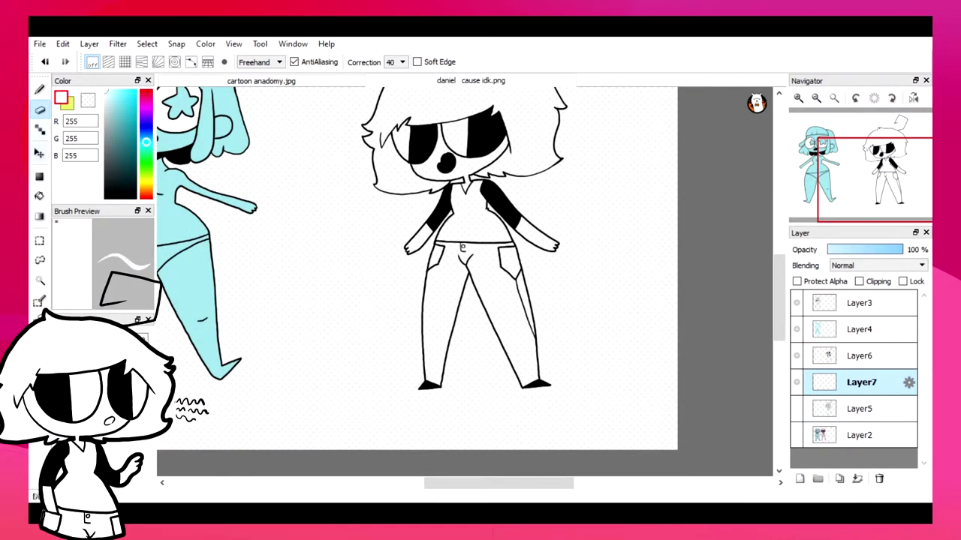
key(g)
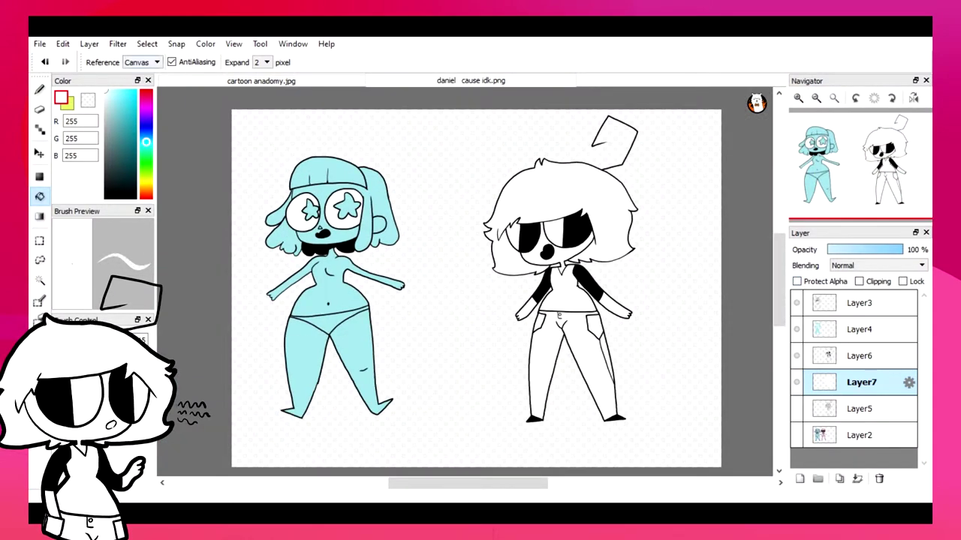
Merge Layer6 down into Layer7 and Layer3 down into Layer4, leaving one layer per character.
click(859, 355)
click(857, 478)
click(859, 304)
click(857, 479)
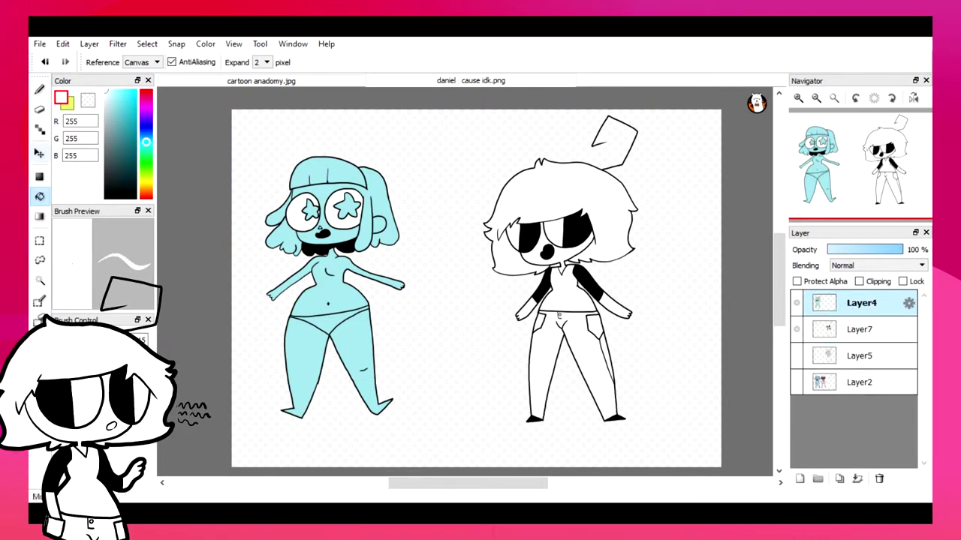
Move the second figure on Layer7 closer to the blue character, and lower the blue character on Layer4 to match its foot level.
click(40, 153)
click(860, 328)
drag(570, 270, 540, 264)
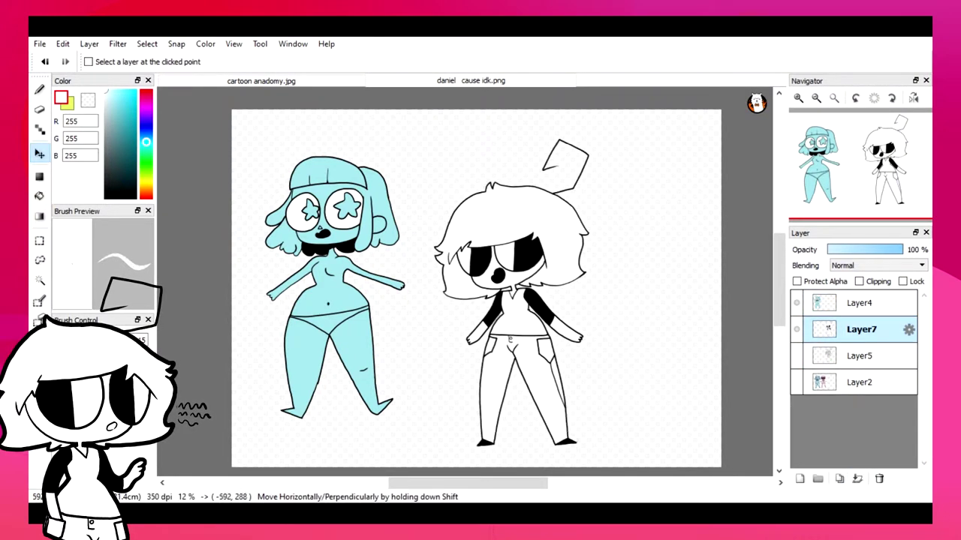
click(859, 303)
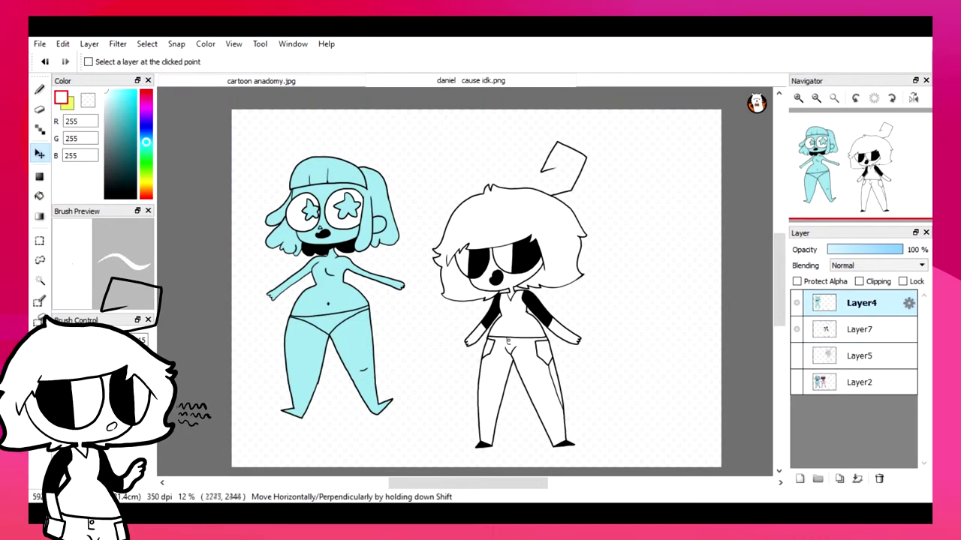
drag(338, 300, 343, 333)
Save the drawing under a new file name: the figure's first name followed by "and lavendertowne character cause i cant spell the name".
click(40, 44)
click(60, 159)
click(143, 452)
click(142, 472)
text(d)
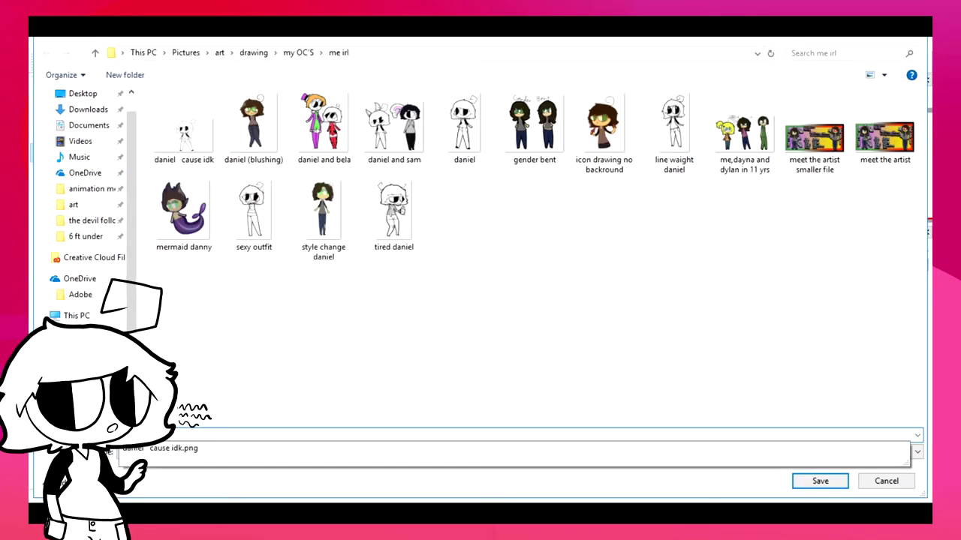
text(aniel and lavendertown)
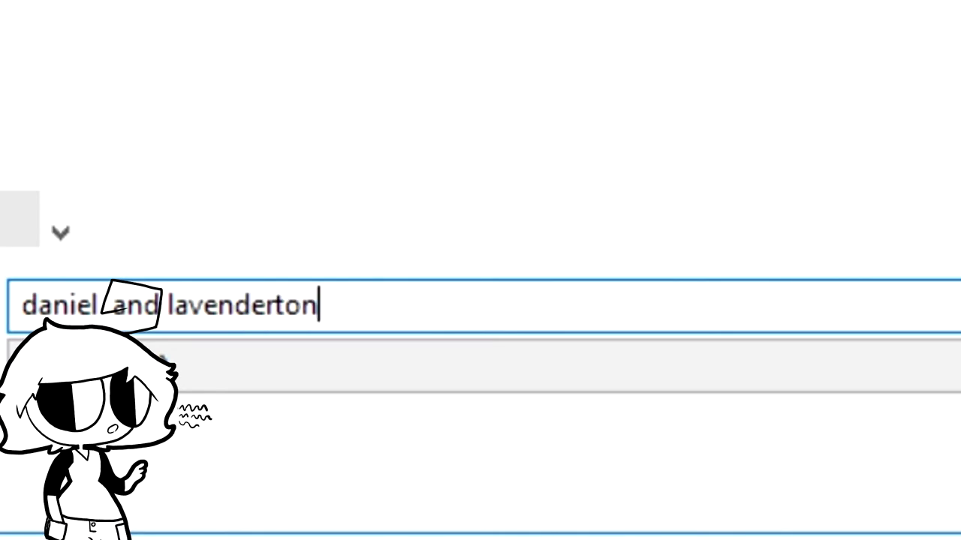
key(BackSpace)
key(BackSpace)
text(owne character caus)
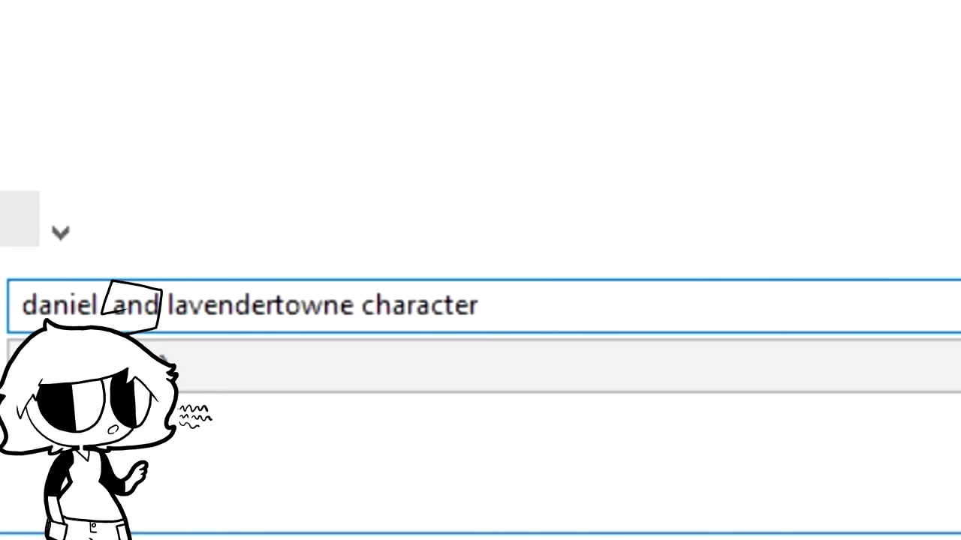
text(e ui)
key(BackSpace)
key(BackSpace)
text(i cant spell the name)
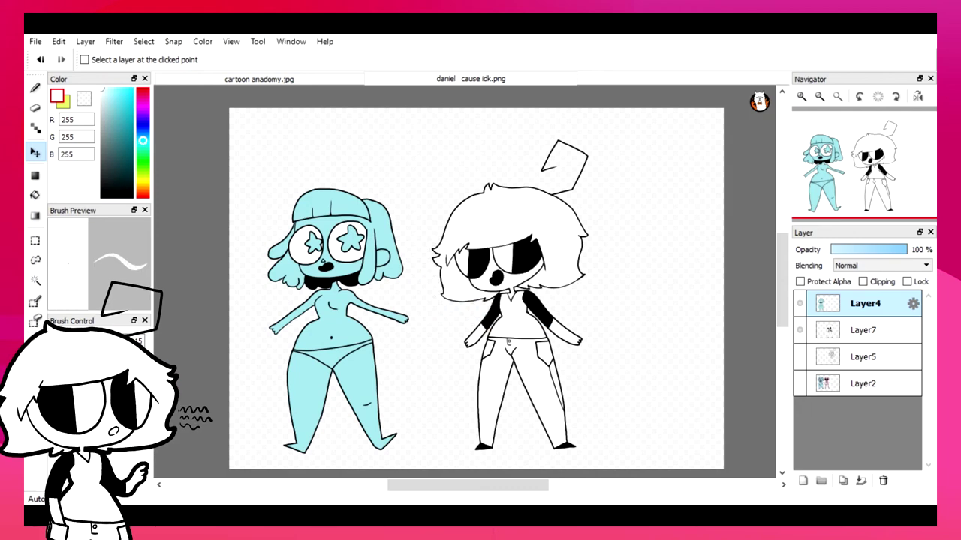